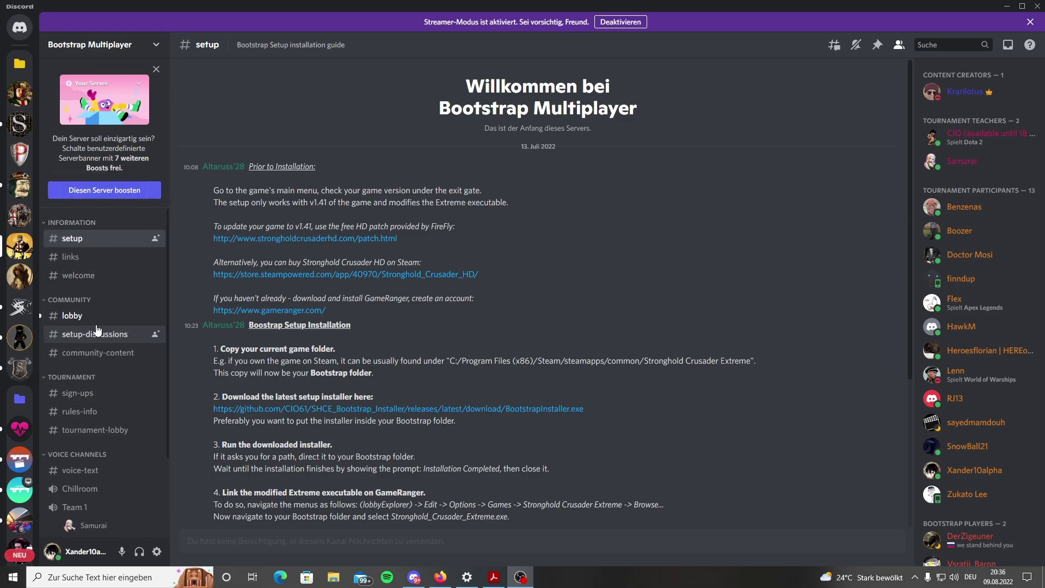
pyautogui.scroll(-1, 431, 276)
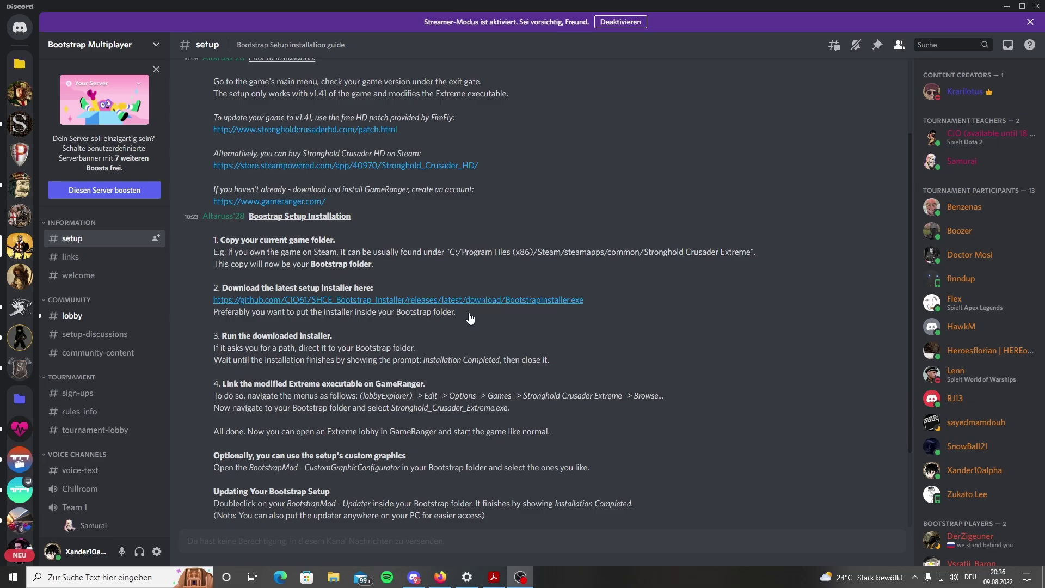
pyautogui.scroll(-2, 470, 317)
pyautogui.scroll(5, 484, 153)
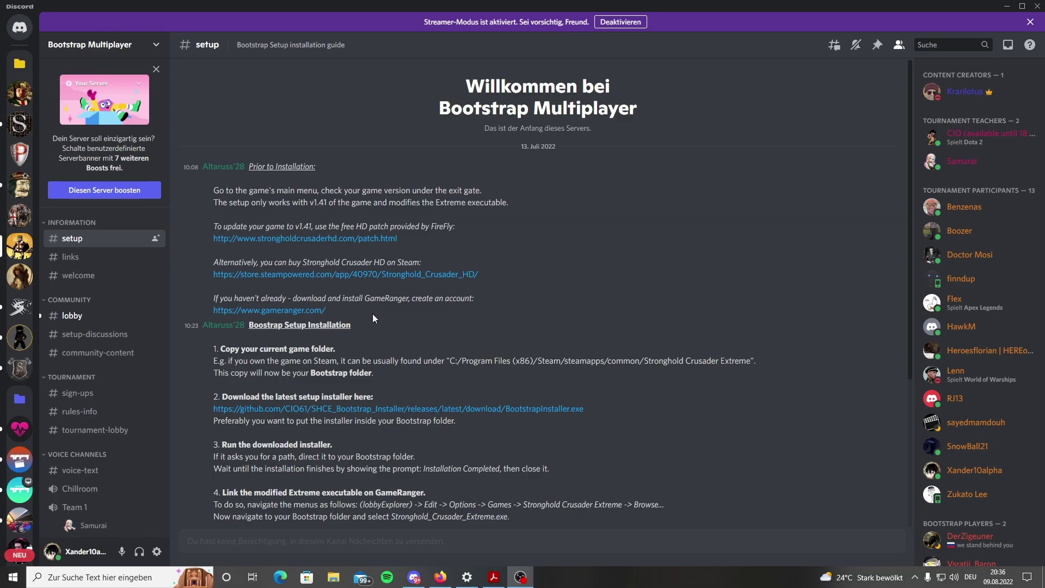
pyautogui.scroll(-1, 441, 333)
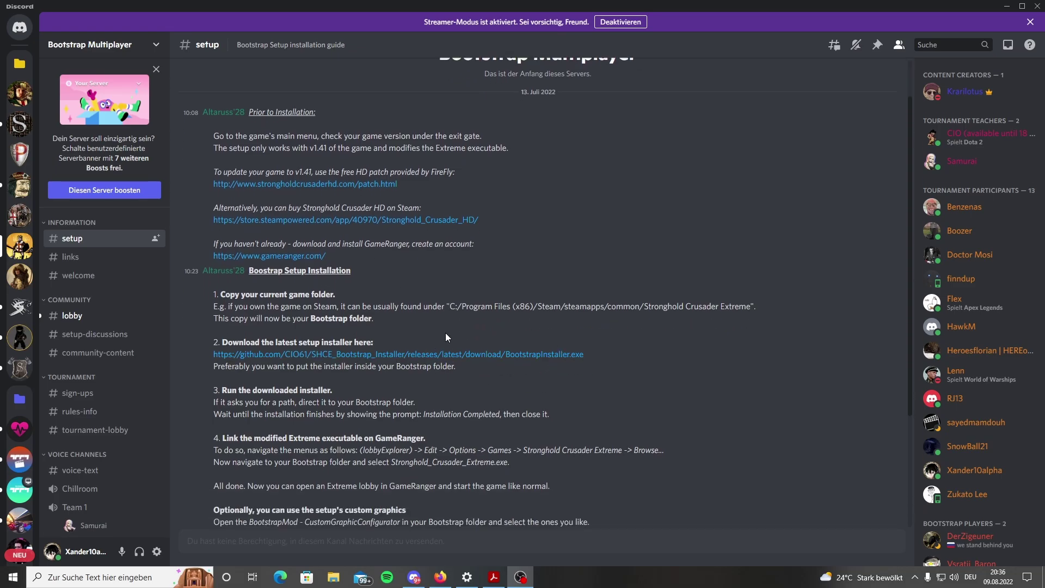
pyautogui.scroll(-1, 500, 386)
pyautogui.scroll(-1, 499, 384)
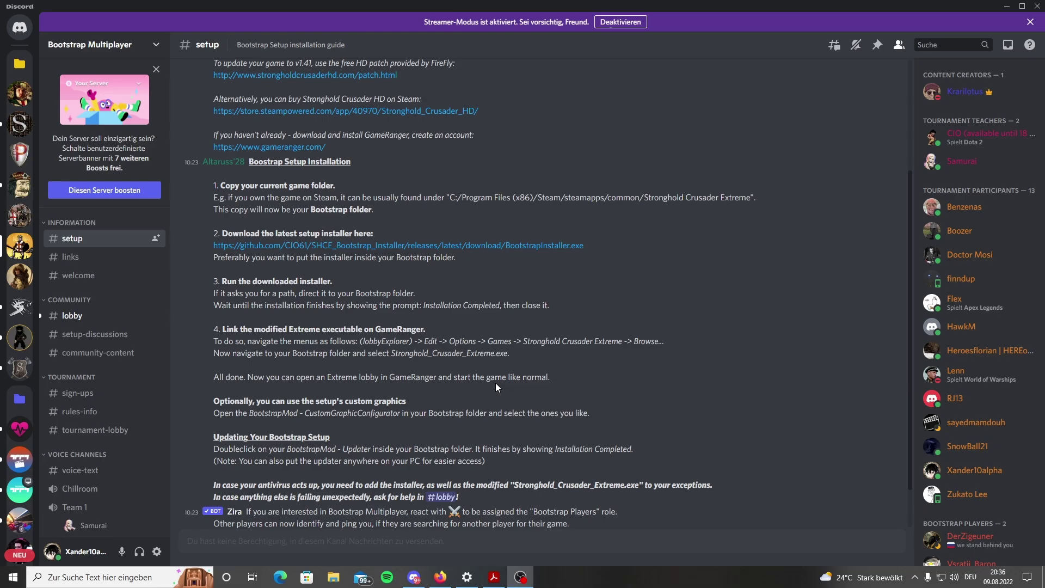
pyautogui.scroll(1, 319, 396)
pyautogui.scroll(2, 346, 392)
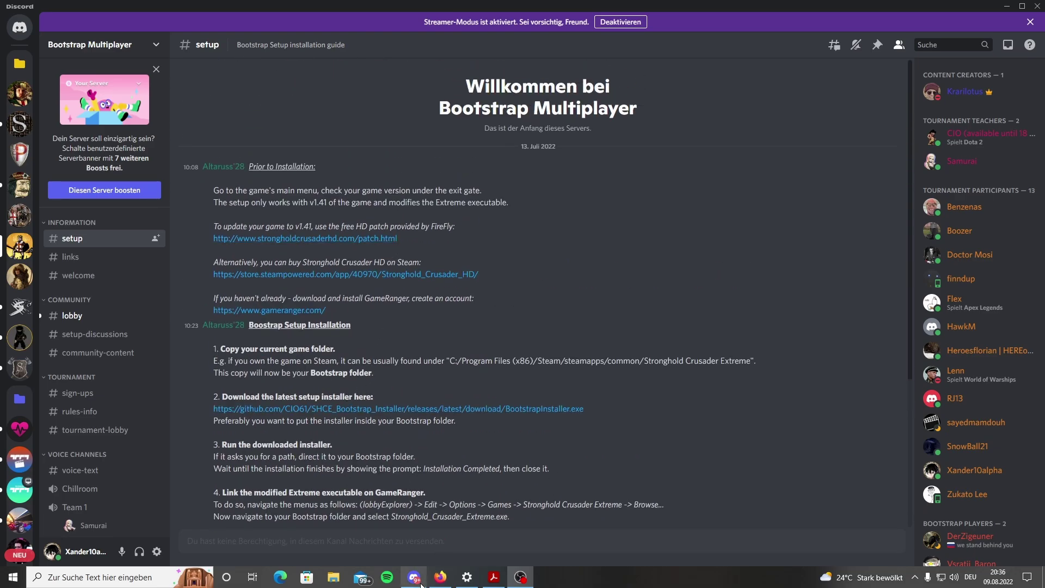
pyautogui.click(441, 575)
pyautogui.click(179, 11)
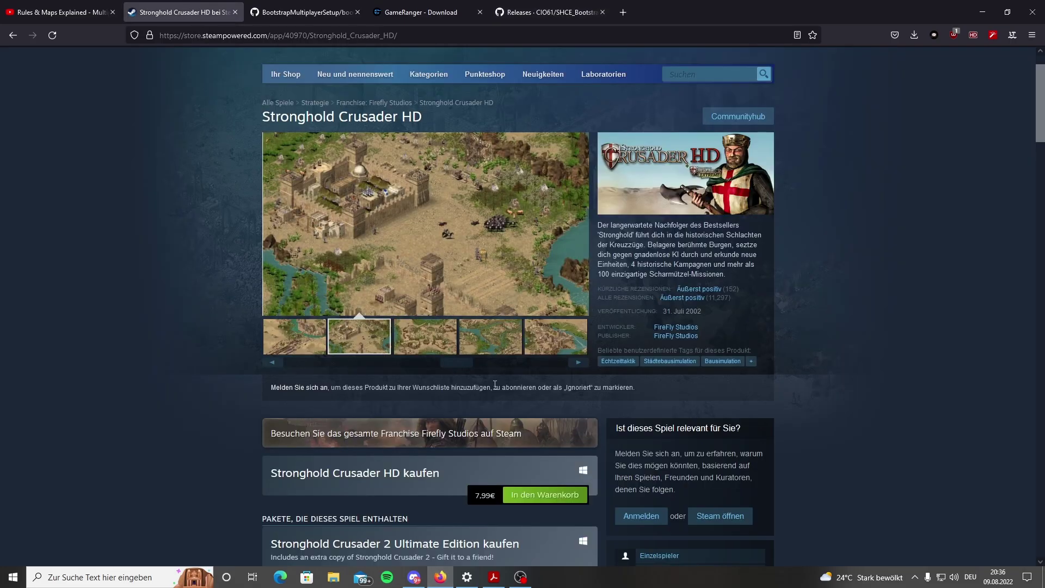
pyautogui.scroll(-3, 576, 372)
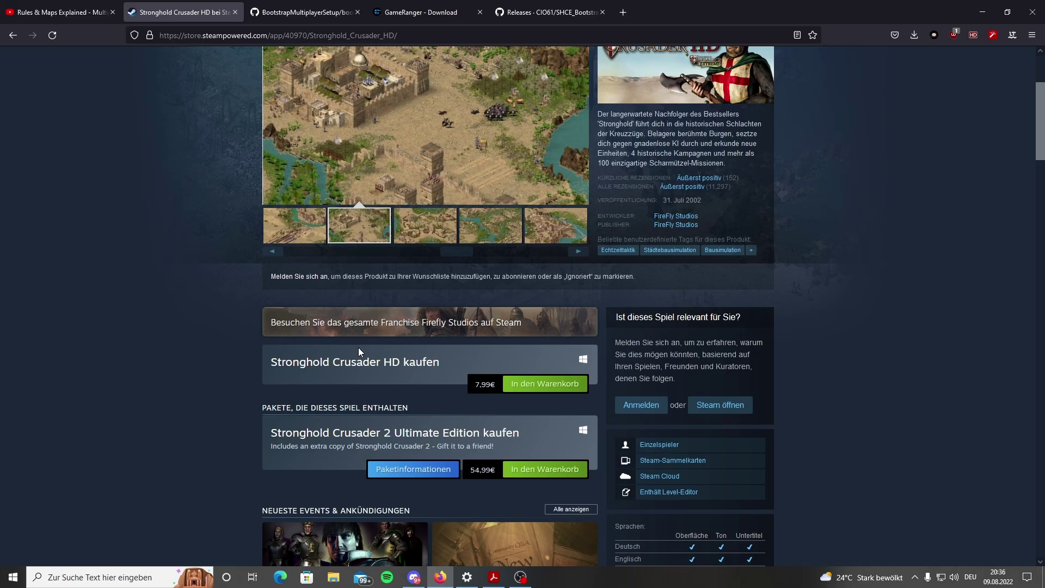
pyautogui.scroll(5, 360, 347)
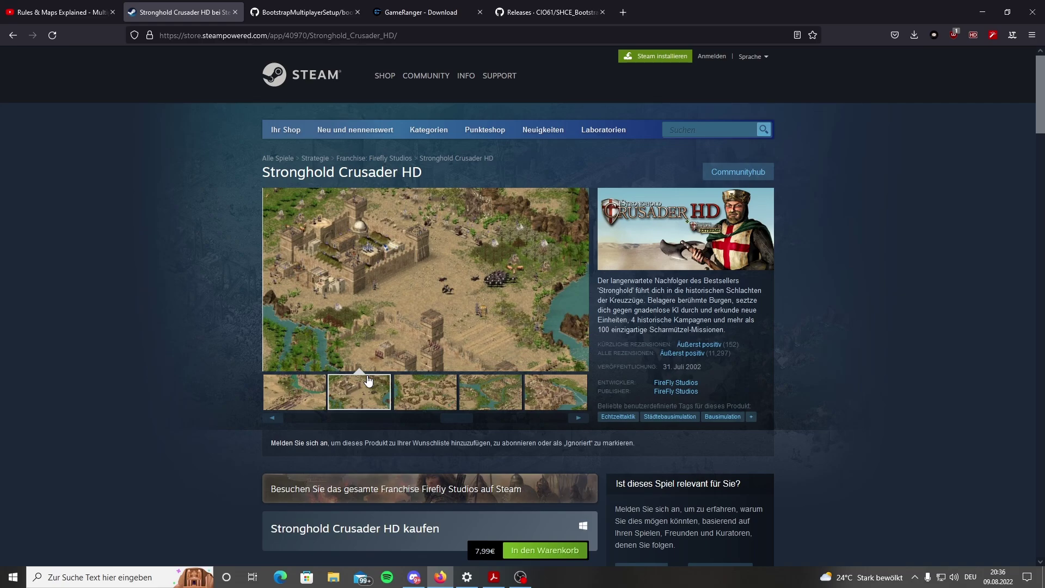
pyautogui.click(982, 12)
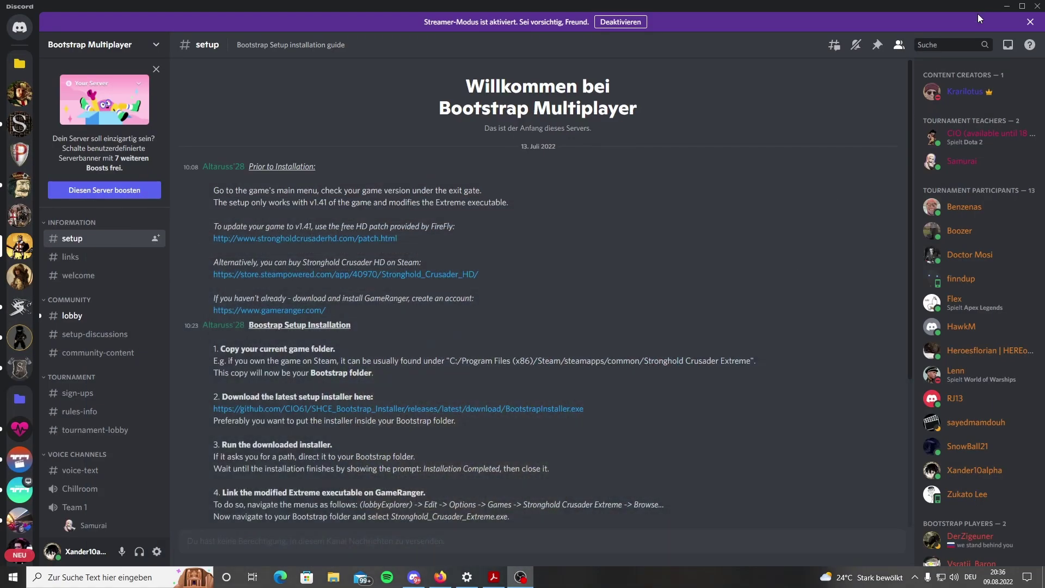
# Browse SHC_Data's Cleane SHC-E Versionen folder and its V1.41 HD Clean subfolder, then return to Discord.
pyautogui.click(1004, 8)
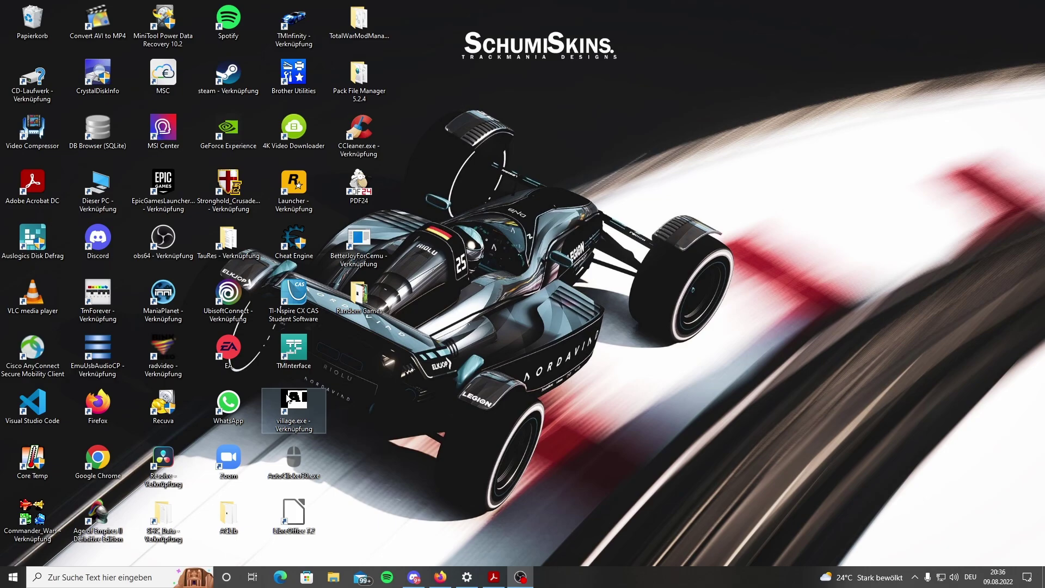
pyautogui.doubleClick(163, 514)
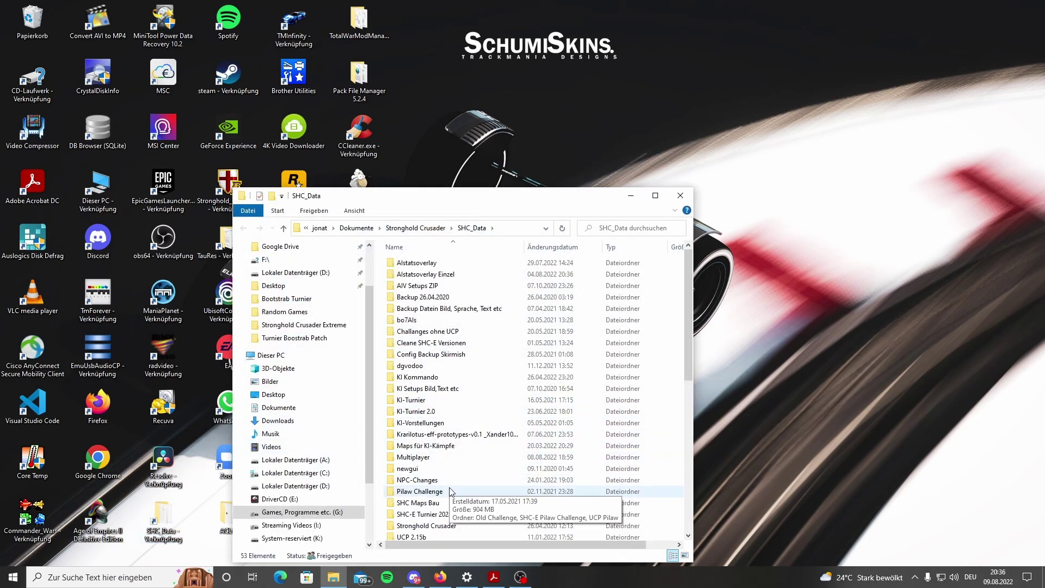
pyautogui.doubleClick(433, 343)
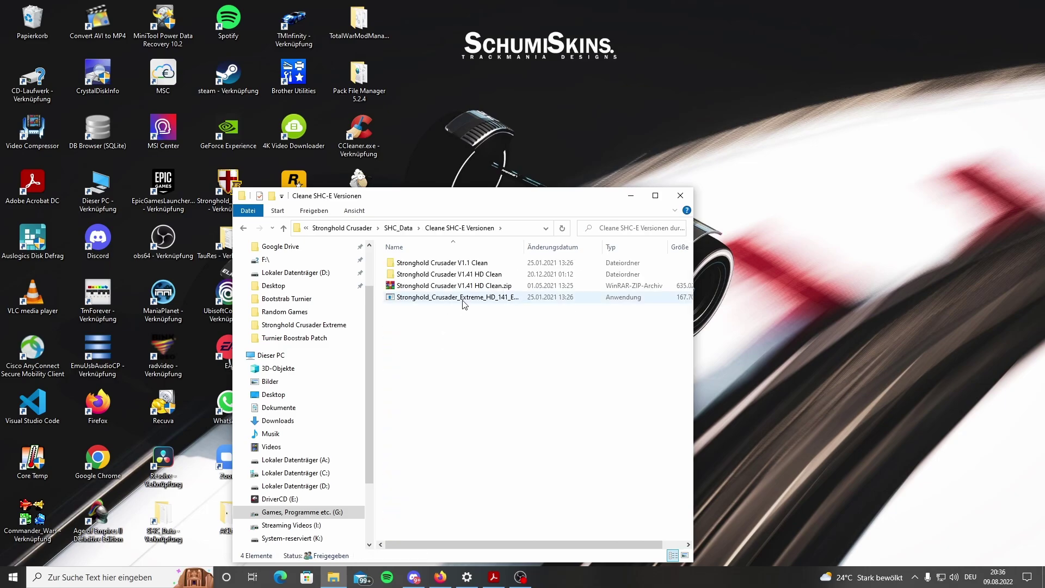
pyautogui.doubleClick(481, 277)
pyautogui.scroll(-7, 466, 457)
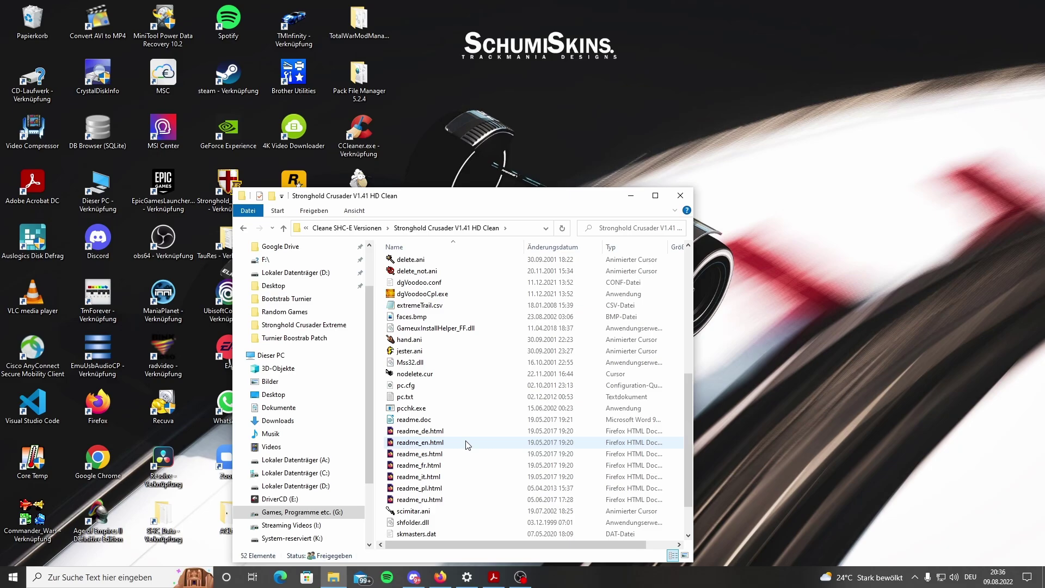
pyautogui.scroll(-2, 471, 458)
pyautogui.scroll(6, 483, 464)
pyautogui.scroll(3, 486, 376)
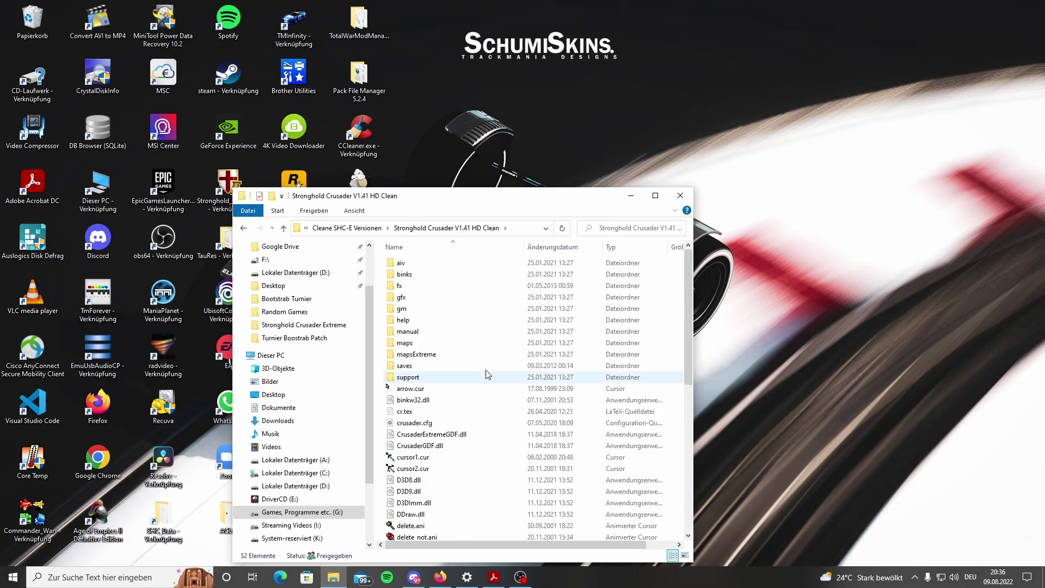
pyautogui.click(347, 228)
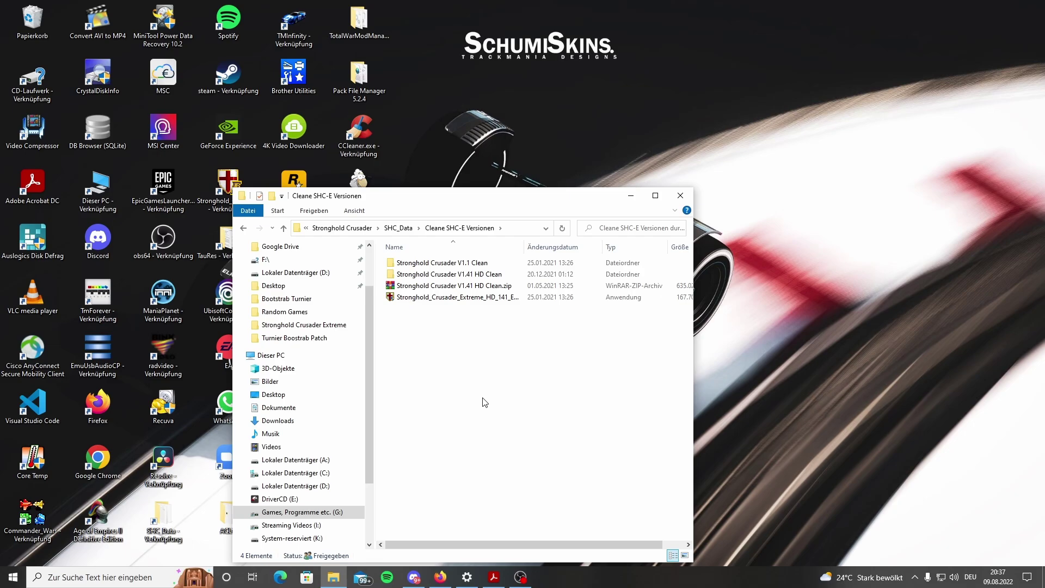
pyautogui.click(414, 577)
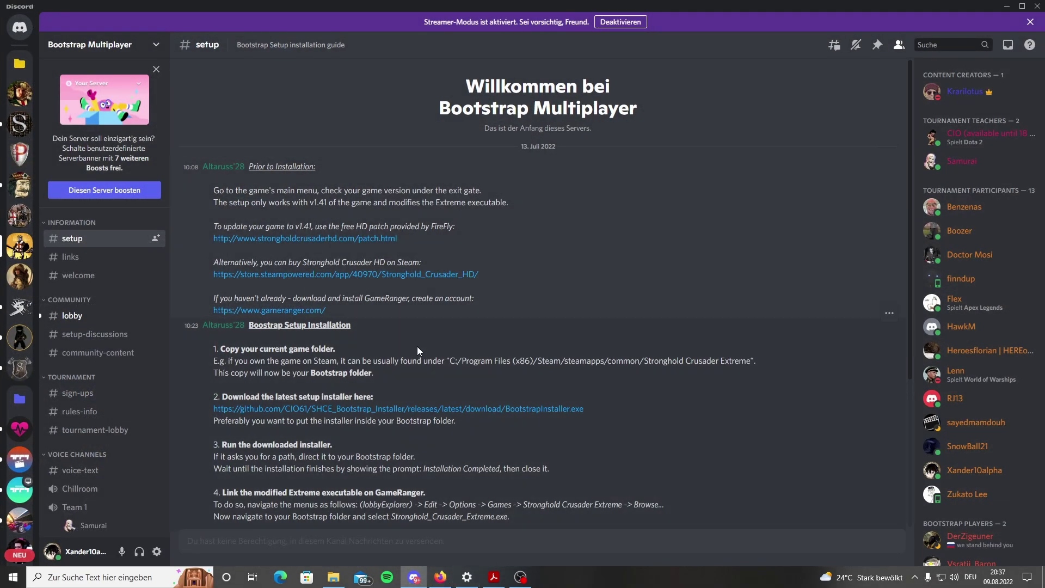
# View the strongholdcrusaderhd.com 1.41 HD patch page from the setup guide link, then return to Discord.
pyautogui.moveTo(539, 245)
pyautogui.click(379, 239)
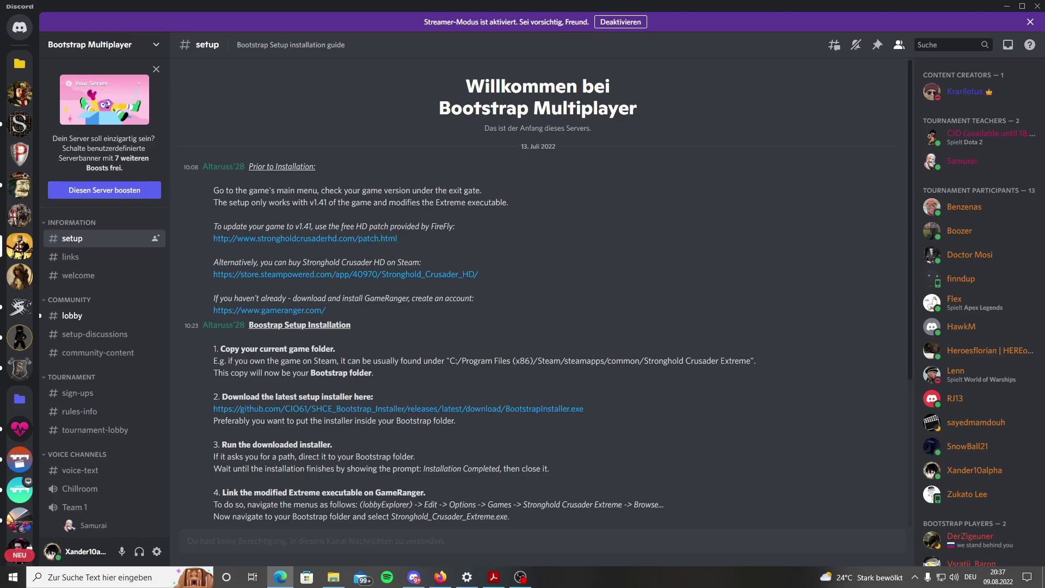
pyautogui.hotkey('alt', 'Tab')
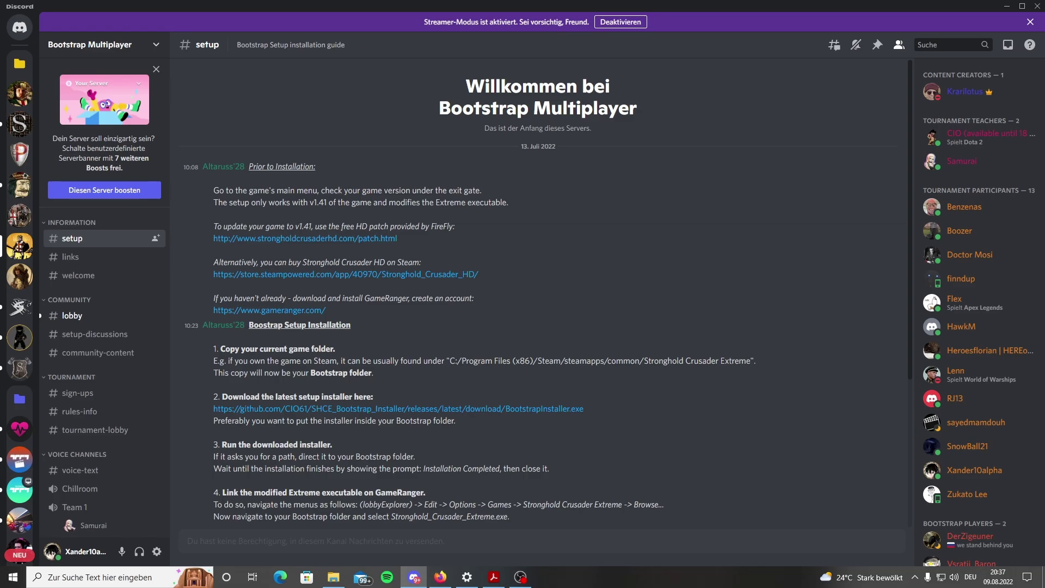
pyautogui.click(363, 239)
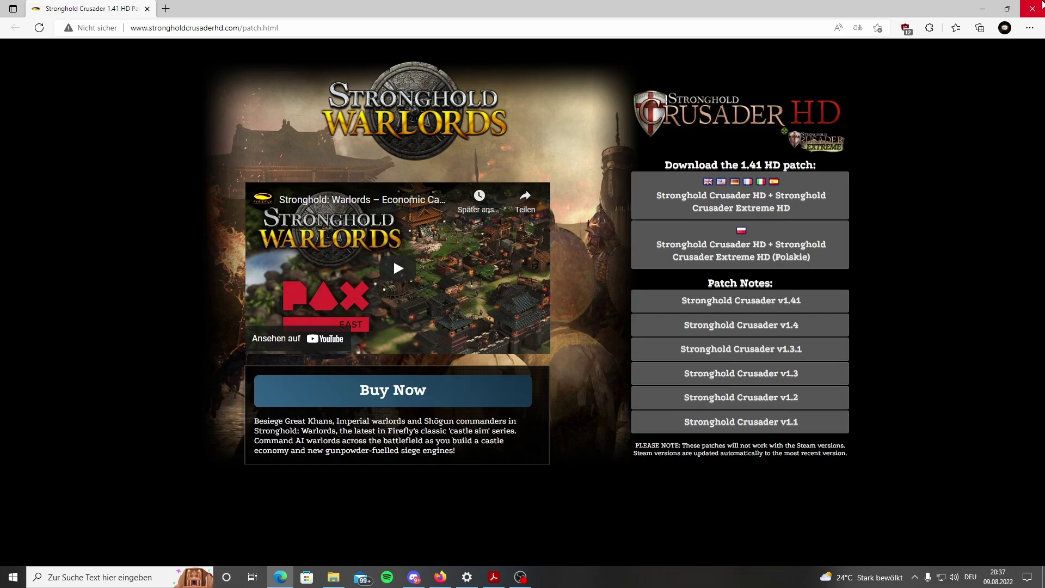
pyautogui.hotkey('alt', 'Tab')
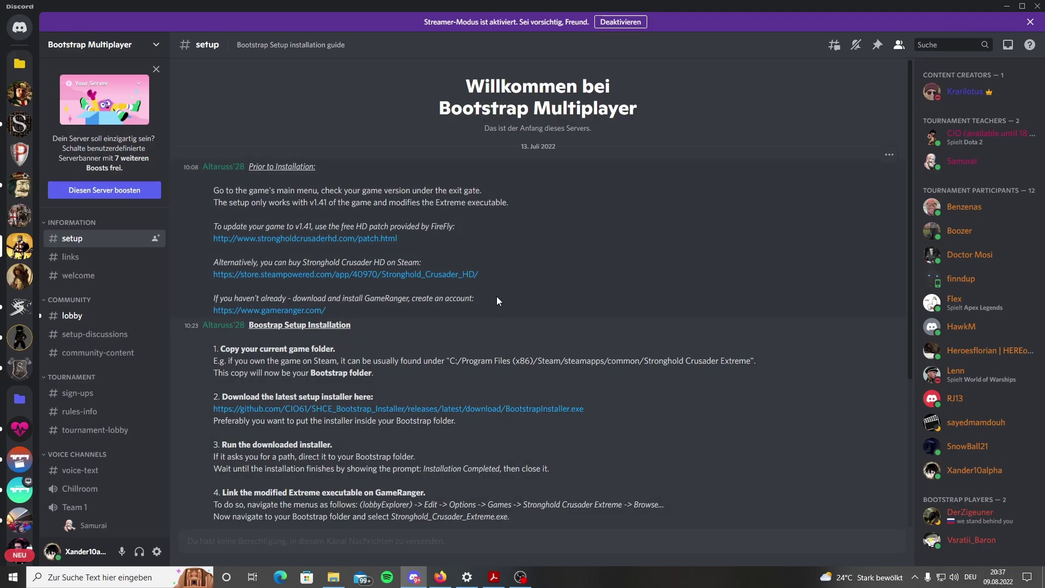
pyautogui.scroll(-3, 558, 184)
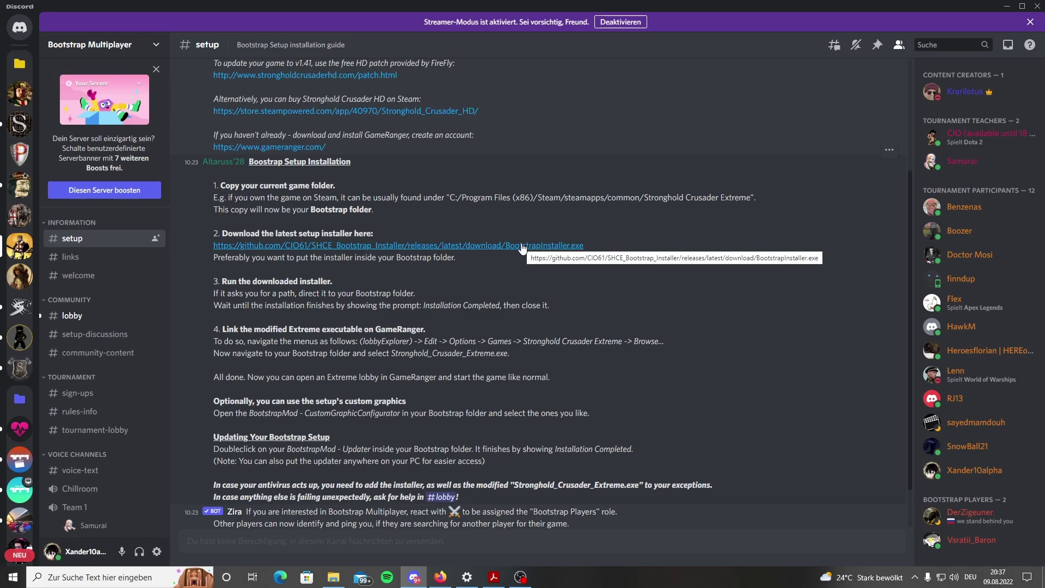
# Download BootstrapInstaller.exe via Weiter zum Download and keep it with Trotzdem beibehalten.
pyautogui.click(521, 243)
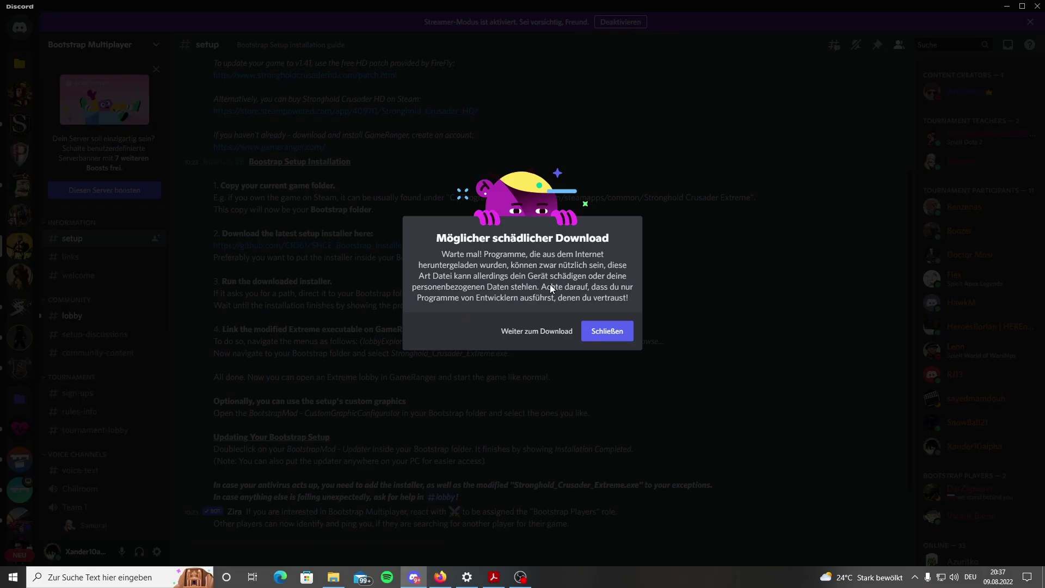
pyautogui.click(559, 329)
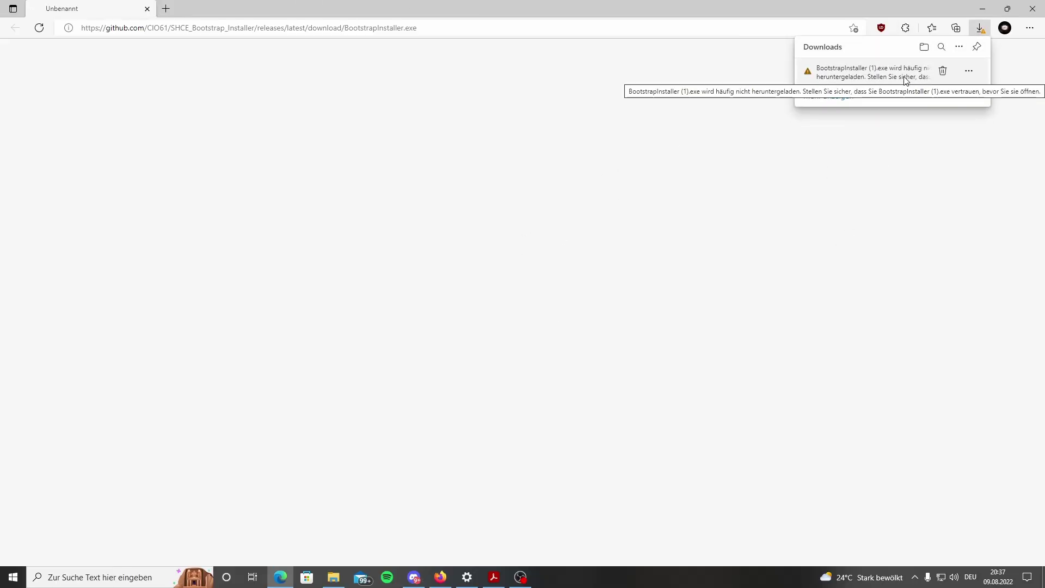
pyautogui.click(971, 71)
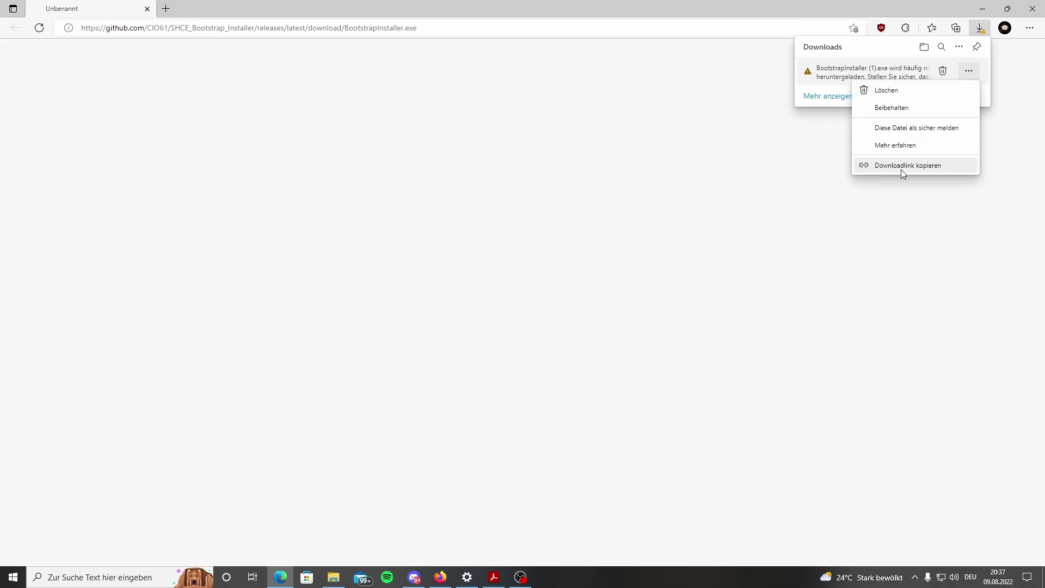
pyautogui.click(905, 110)
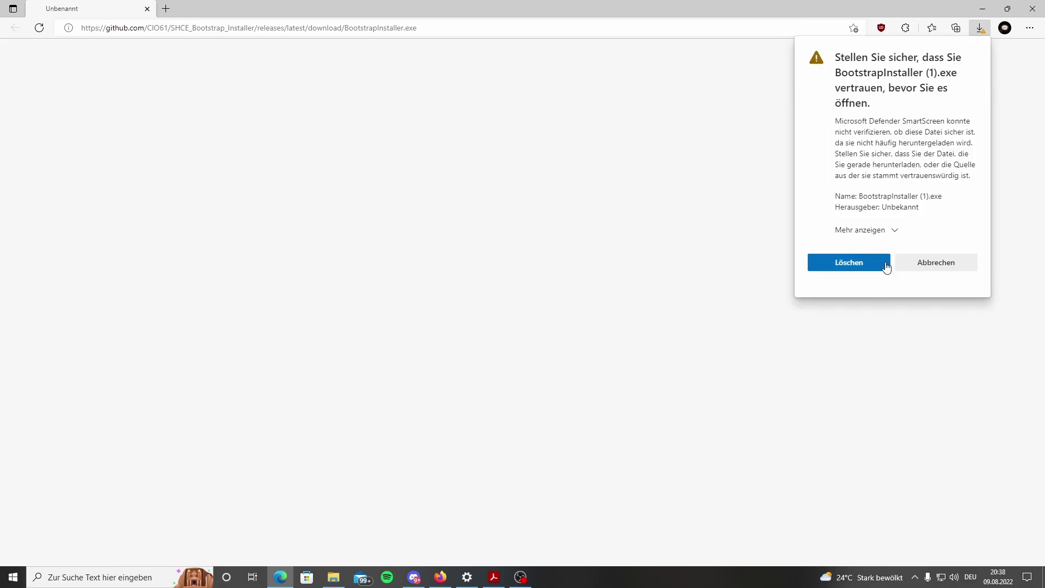
pyautogui.click(890, 230)
pyautogui.click(883, 254)
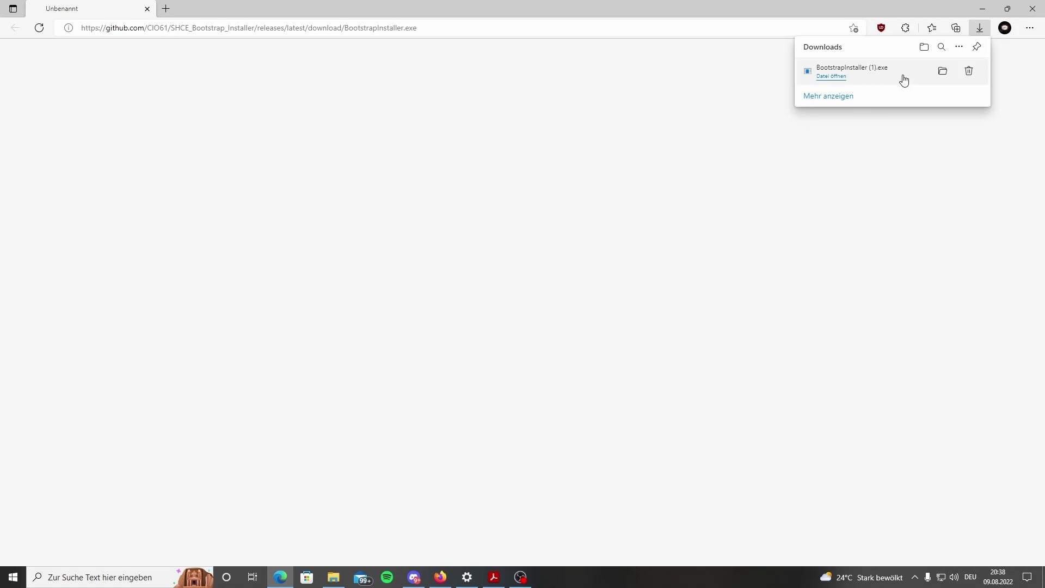
# Hide the browser and Discord, and open SHC_Data's Multiplayer folder in File Explorer.
pyautogui.click(985, 10)
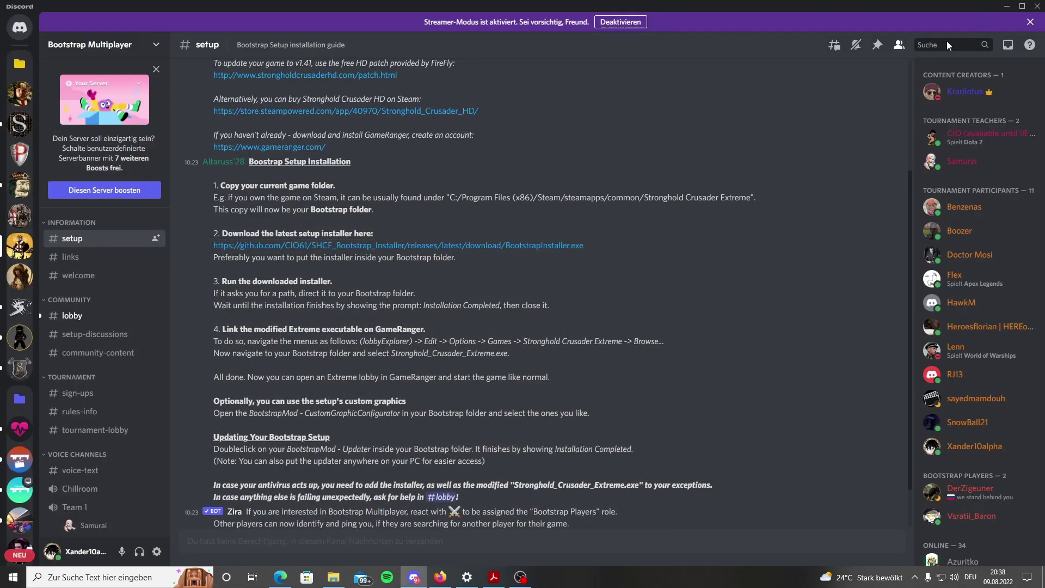
pyautogui.click(1006, 5)
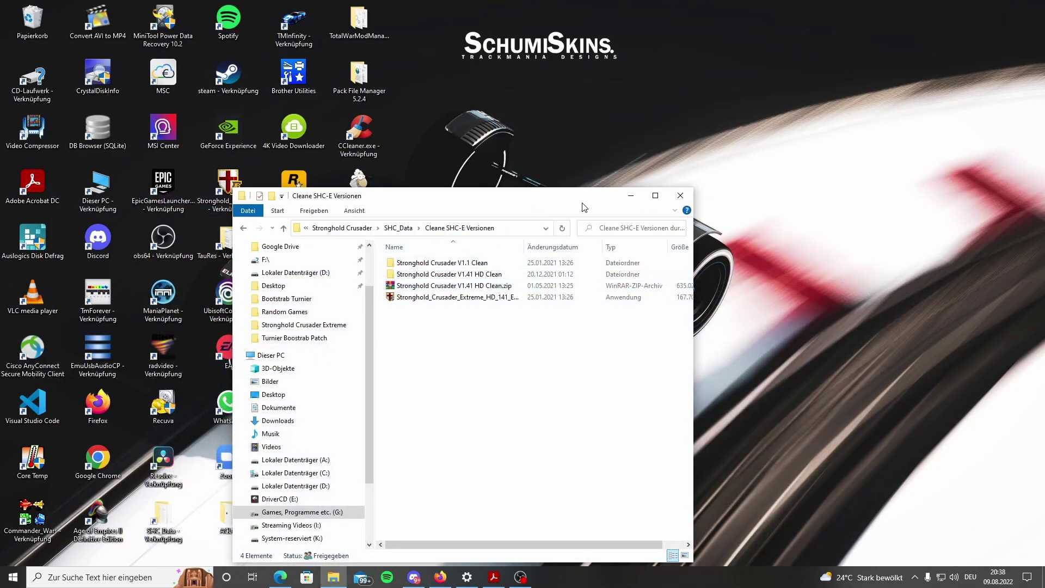
pyautogui.click(395, 229)
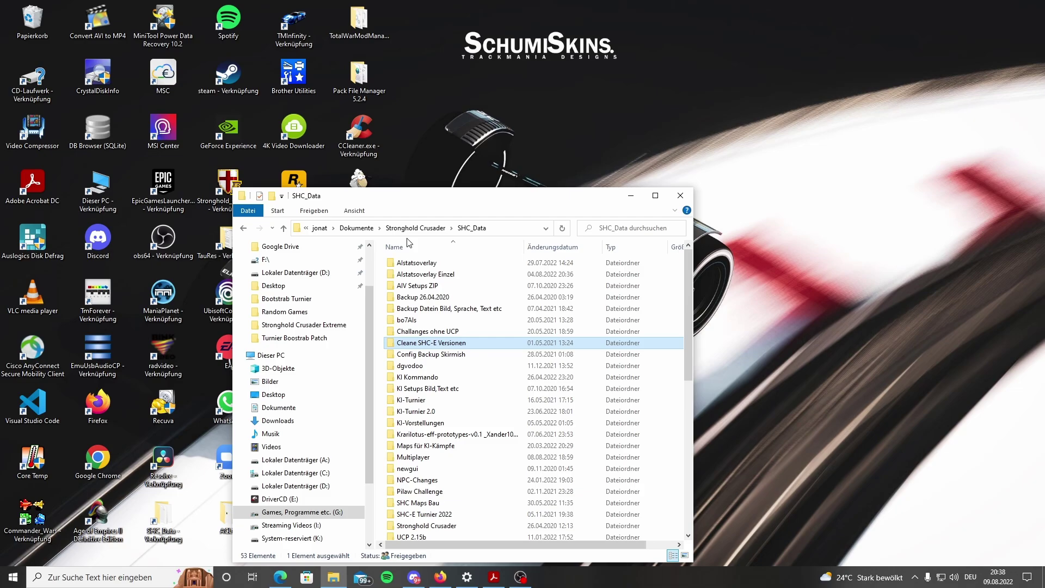
pyautogui.doubleClick(433, 457)
# Install Bootstrap v1.9.9c with BootstrapMod - Updater in Turnier Boostrab Patch and acknowledge completion.
pyautogui.click(446, 311)
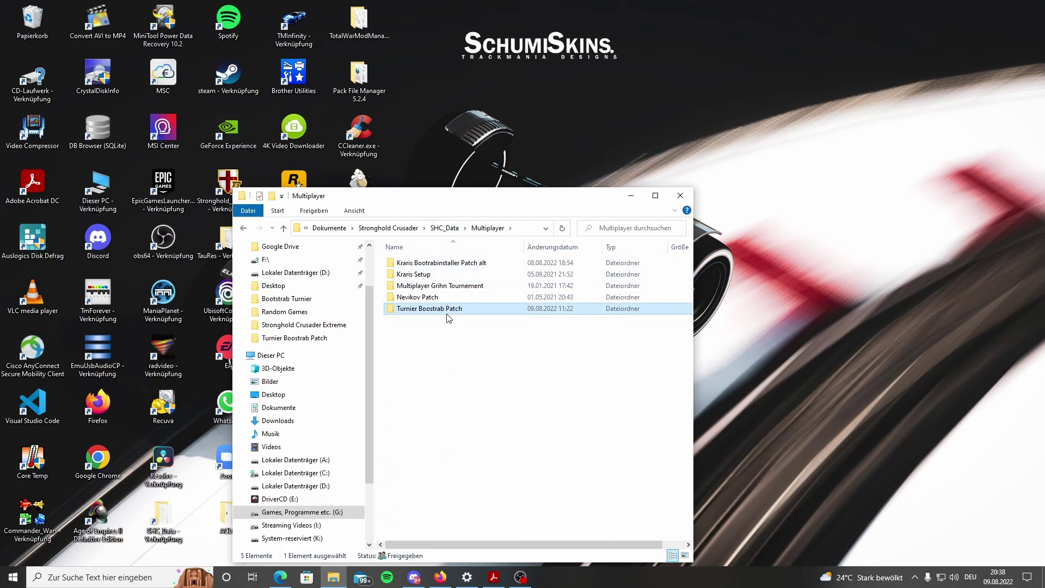
pyautogui.doubleClick(447, 311)
pyautogui.scroll(-2, 441, 419)
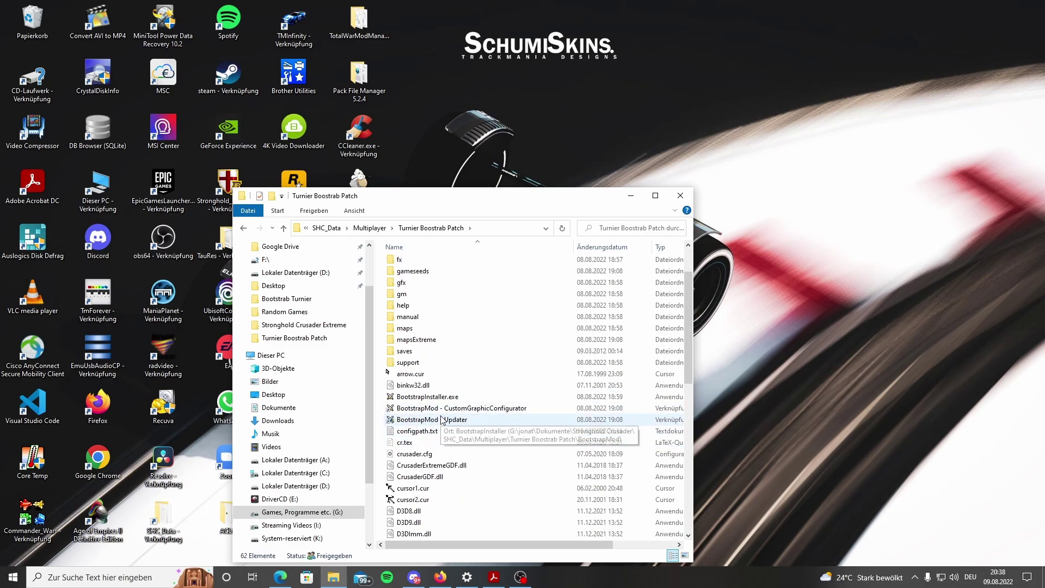
pyautogui.scroll(-1, 547, 412)
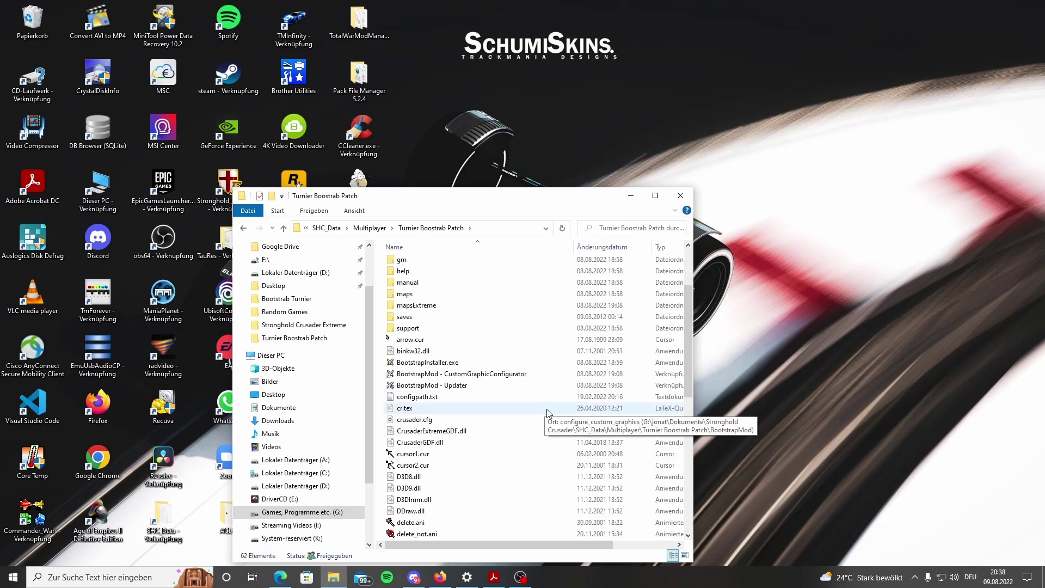
pyautogui.scroll(-5, 541, 427)
pyautogui.scroll(-5, 525, 438)
pyautogui.scroll(8, 517, 462)
pyautogui.scroll(1, 463, 422)
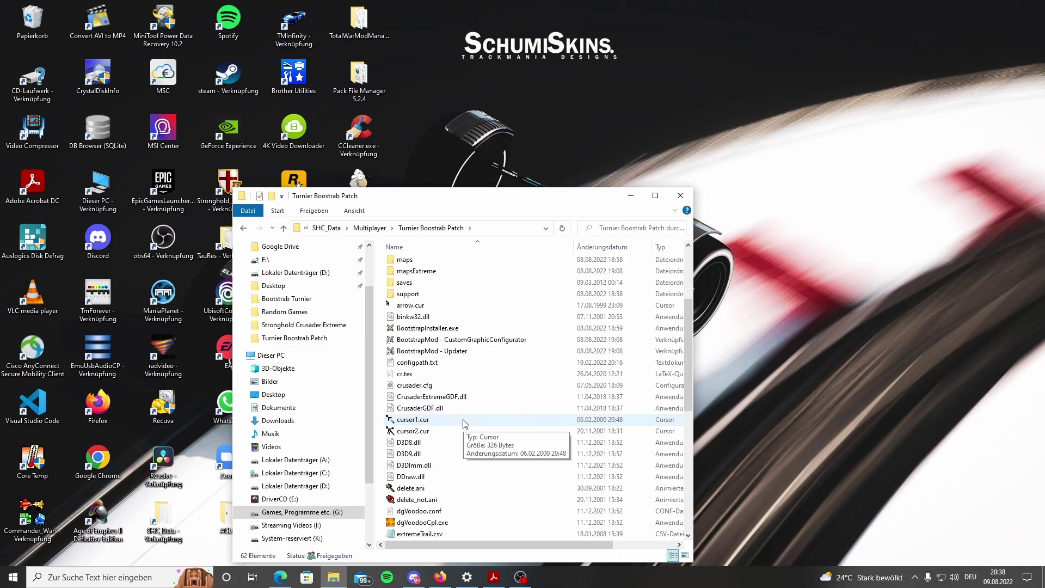
pyautogui.scroll(2, 462, 422)
pyautogui.doubleClick(463, 419)
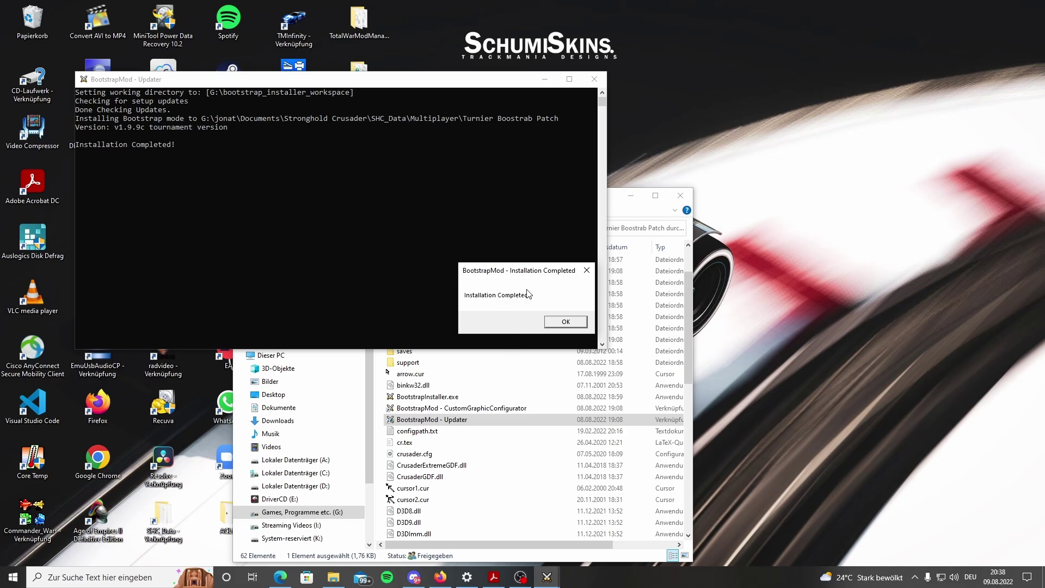
pyautogui.click(565, 321)
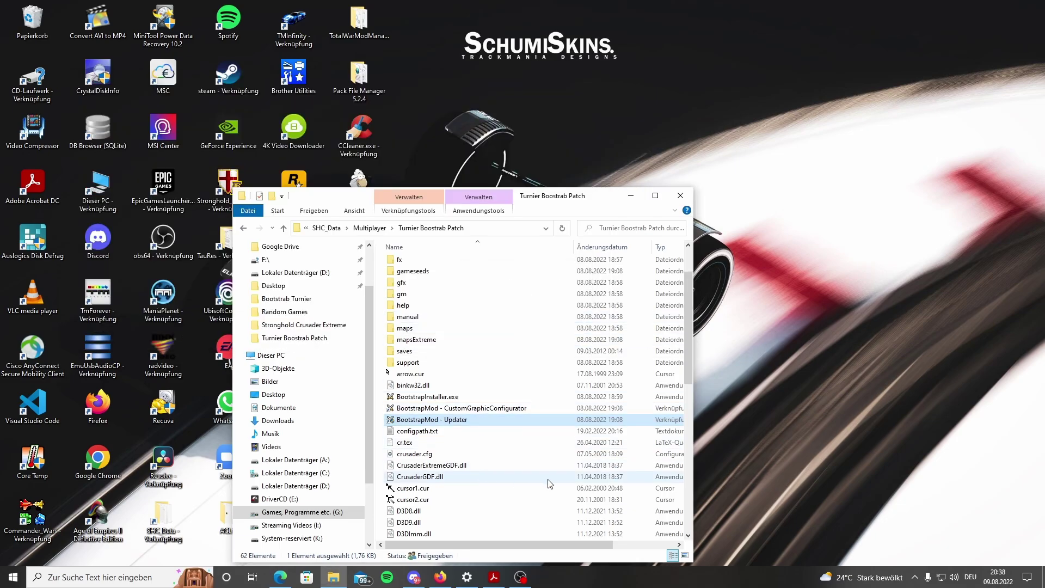
pyautogui.doubleClick(495, 408)
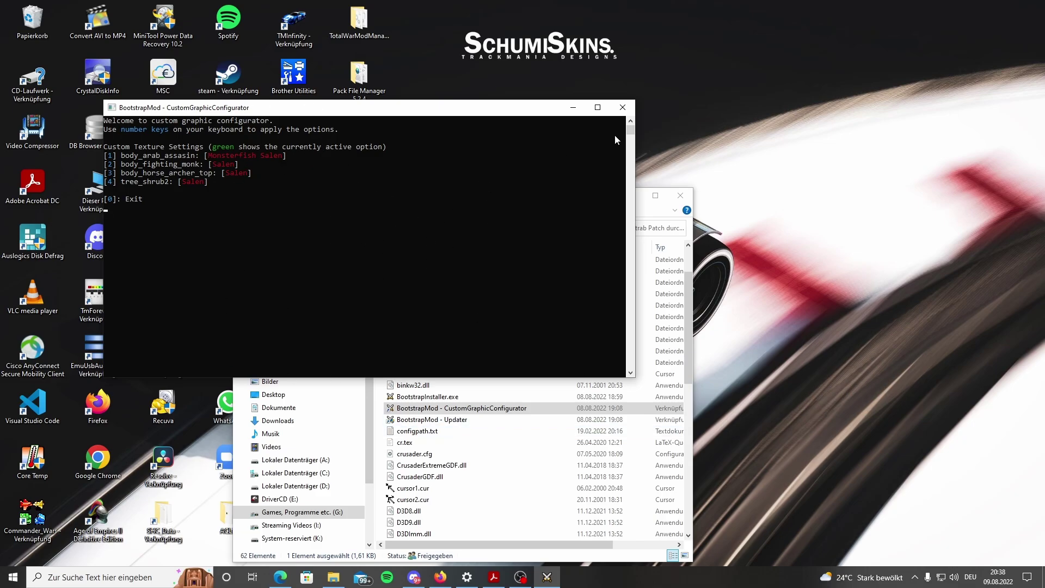
pyautogui.click(621, 108)
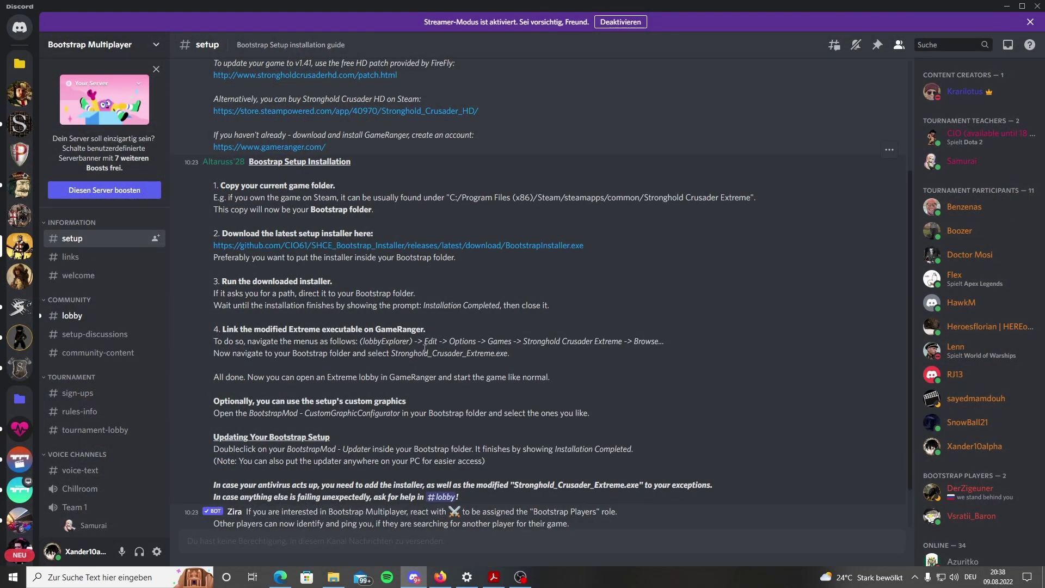
pyautogui.scroll(2, 419, 283)
pyautogui.scroll(-3, 416, 315)
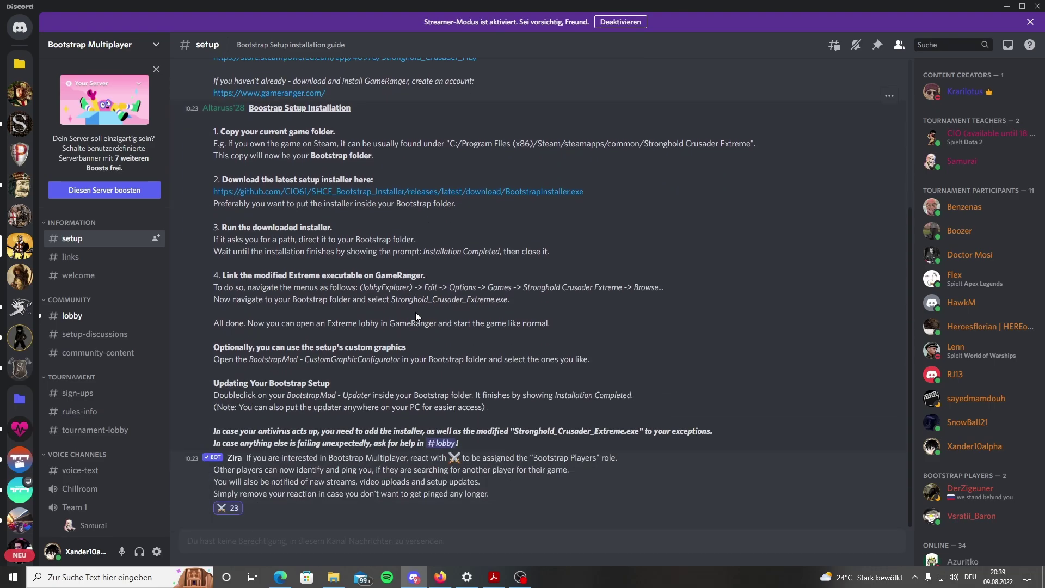
pyautogui.scroll(3, 416, 316)
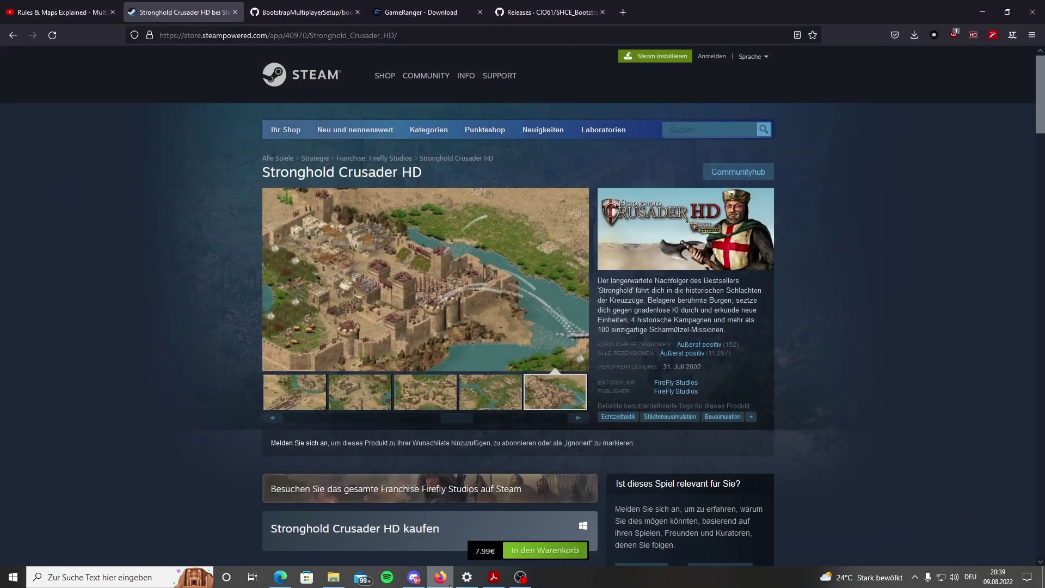
# View GameRanger's download page in Firefox, then launch GameRanger by searching 'gam' in Windows.
pyautogui.click(439, 576)
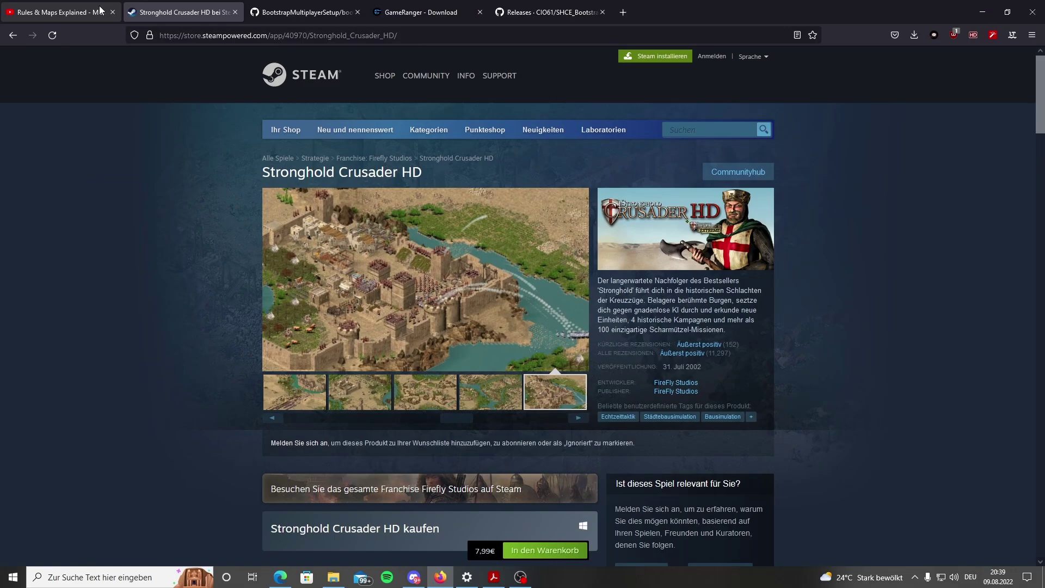
pyautogui.click(433, 12)
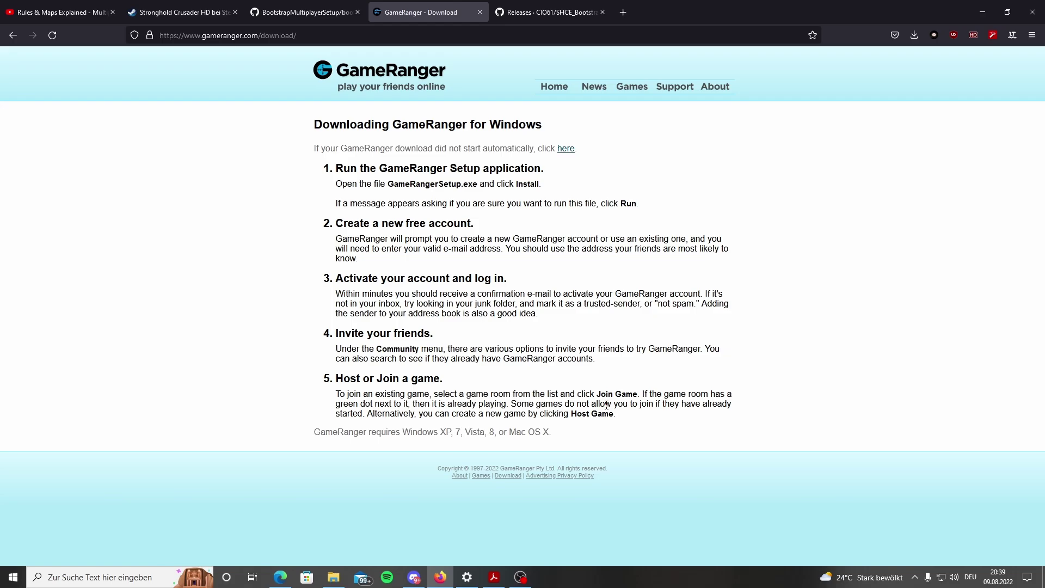
pyautogui.click(142, 577)
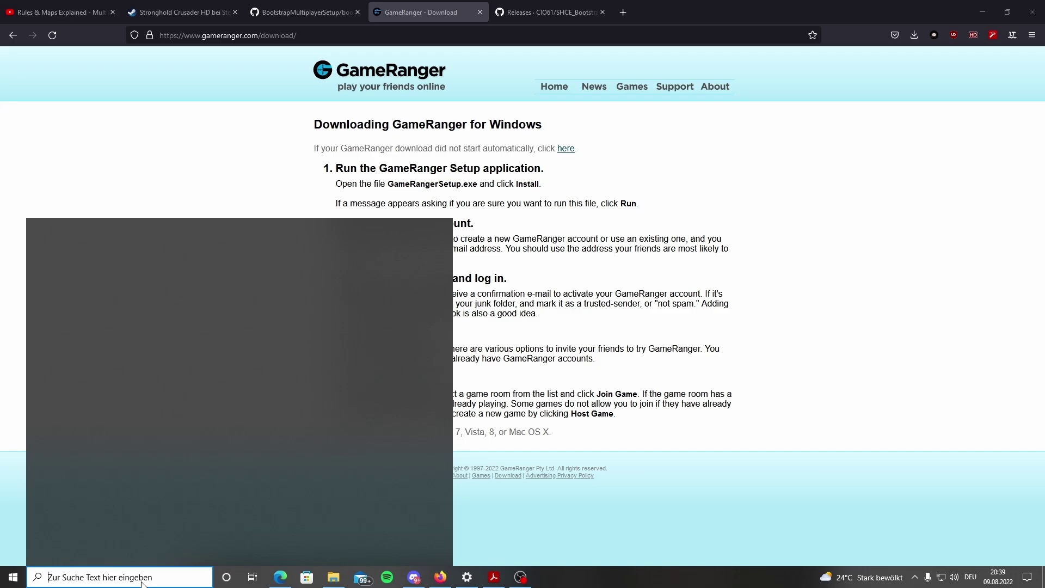
pyautogui.write('gam')
pyautogui.press('Return')
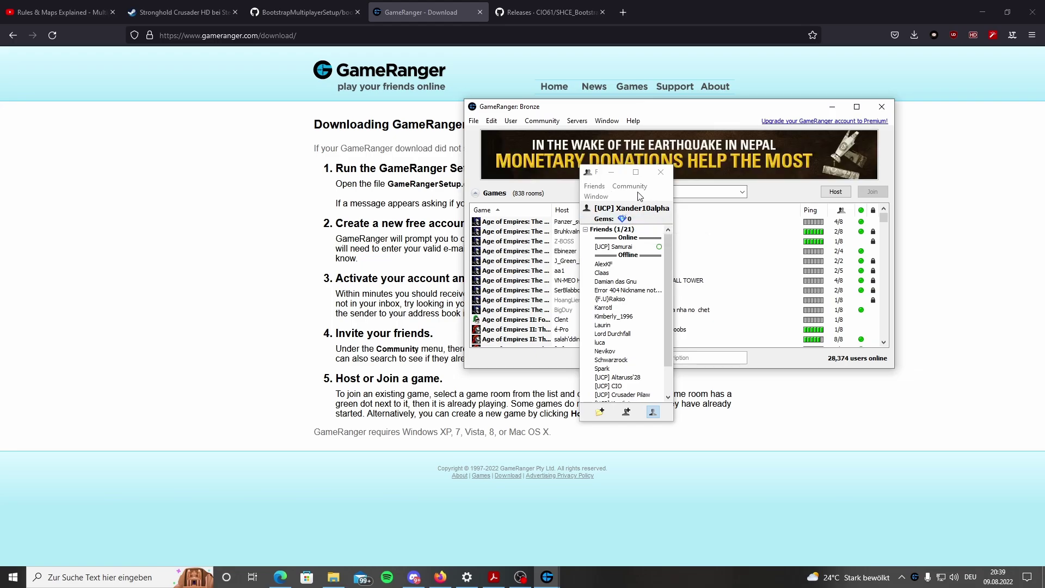
# Drag the GameRanger Friends window to the upper left, uncovering the game room list.
pyautogui.moveTo(585, 178); pyautogui.dragTo(439, 116)
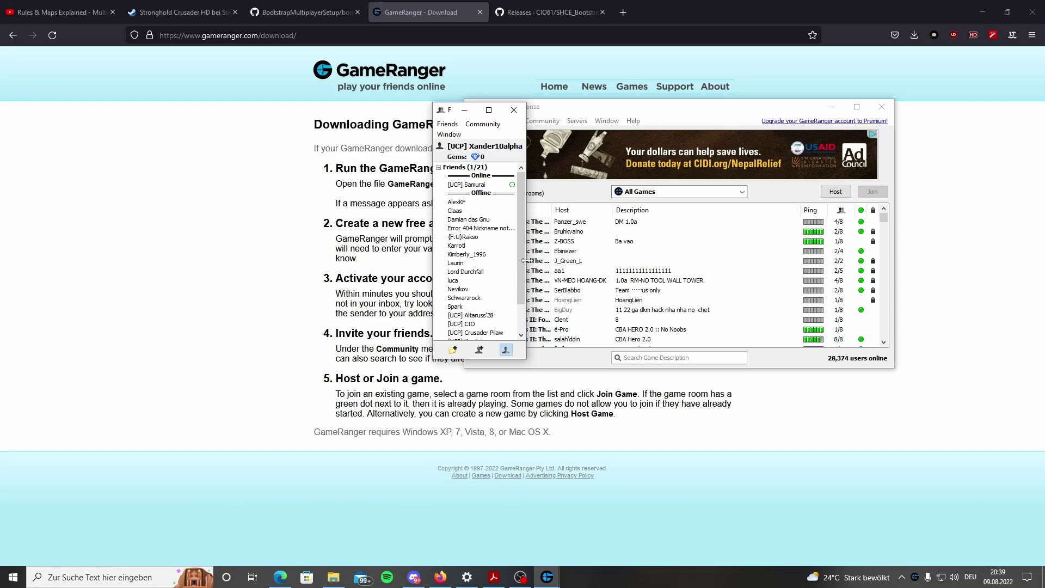
# Open #rules-info on Bootstrap Multiplayer and show the edit options on your own profile card.
pyautogui.click(414, 576)
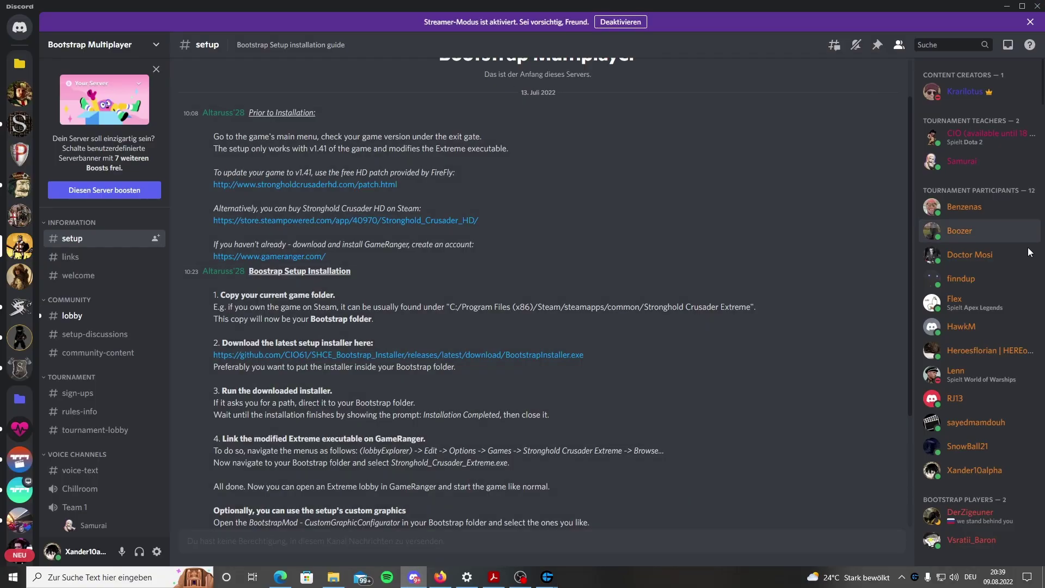
pyautogui.scroll(-4, 226, 425)
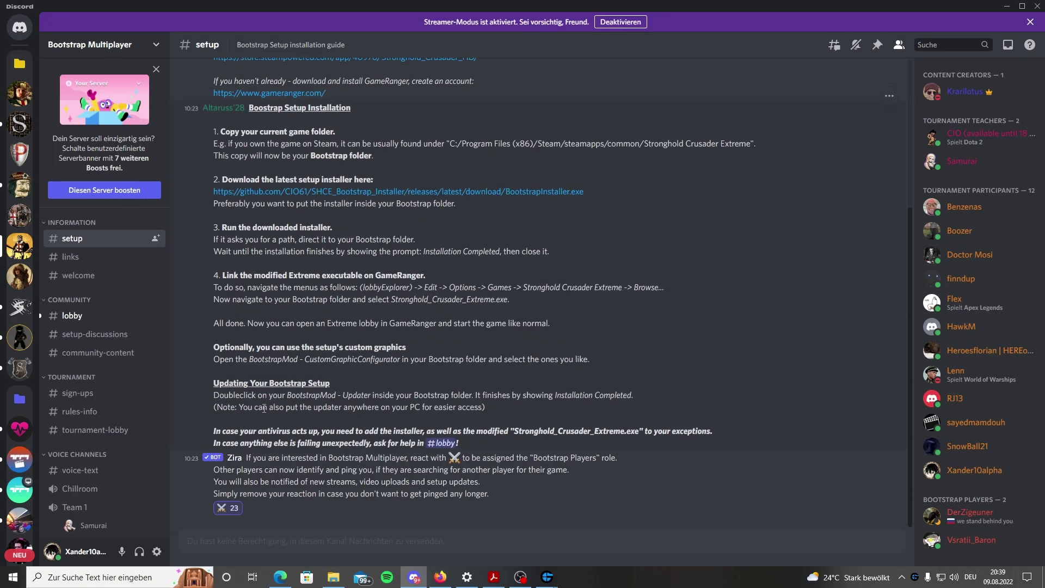
pyautogui.scroll(3, 245, 391)
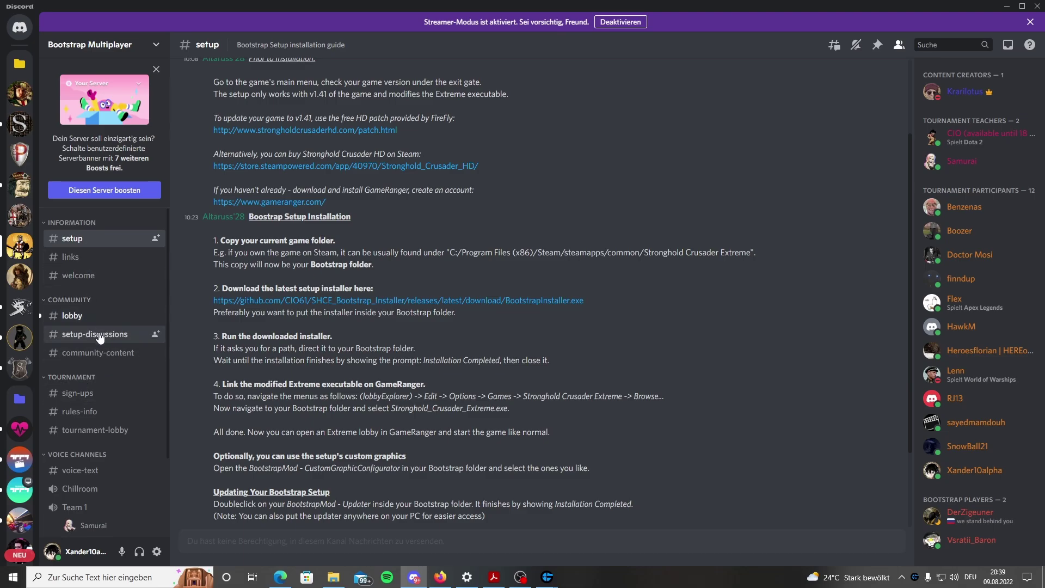
pyautogui.scroll(-2, 104, 370)
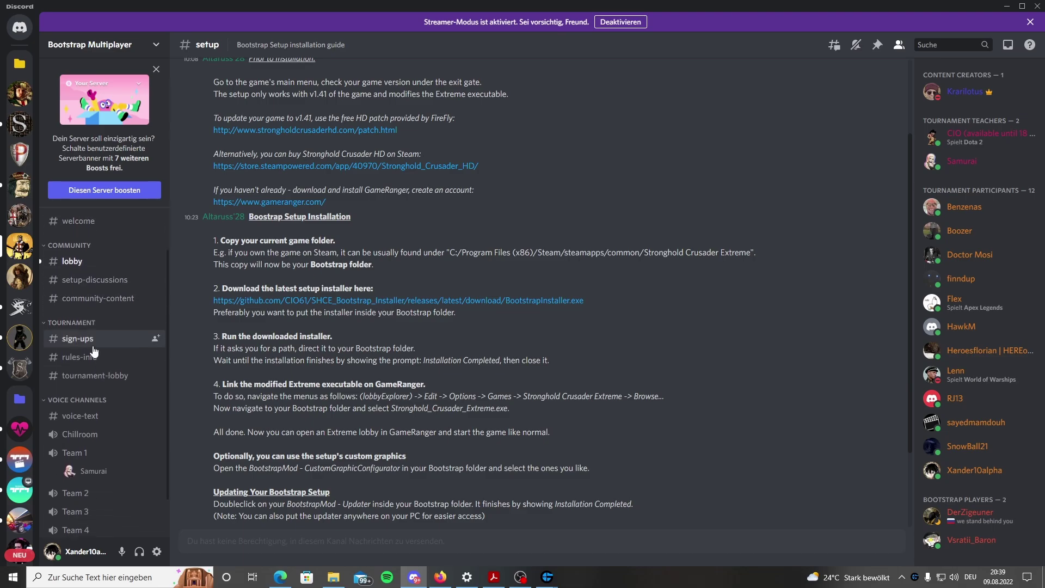
pyautogui.click(144, 359)
pyautogui.scroll(5, 351, 373)
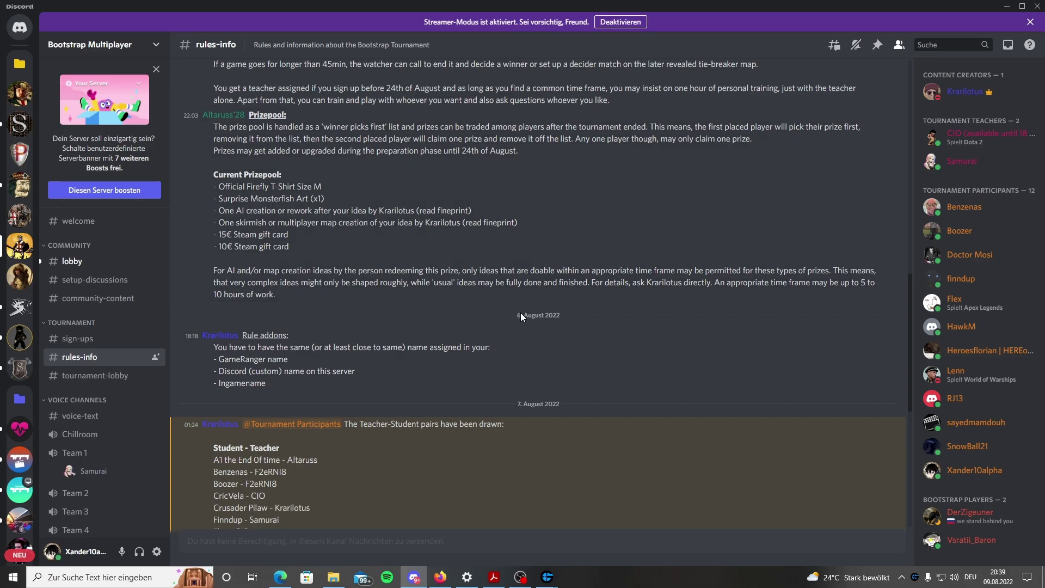
pyautogui.scroll(-2, 966, 410)
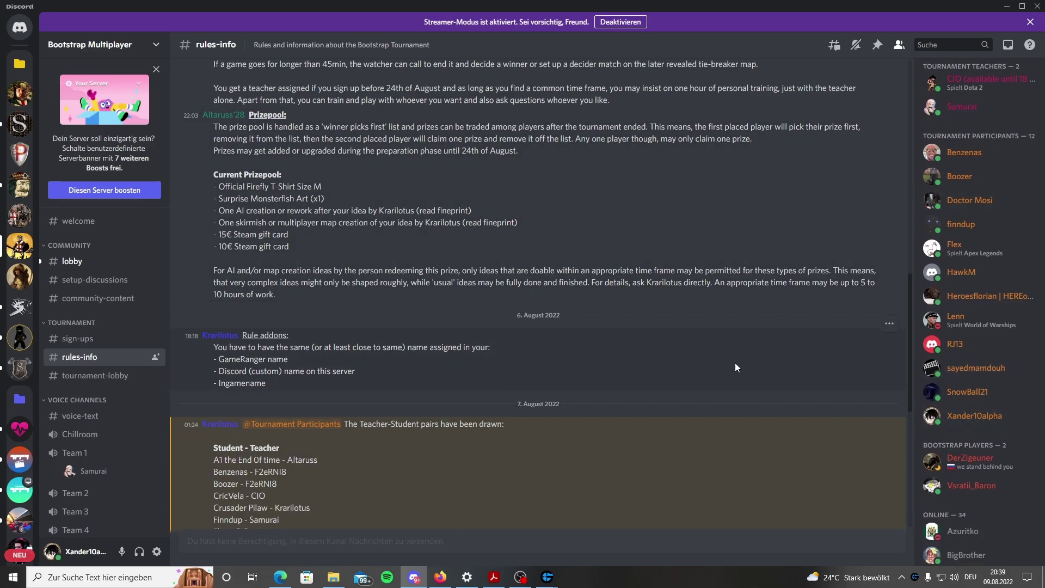
pyautogui.click(1013, 418)
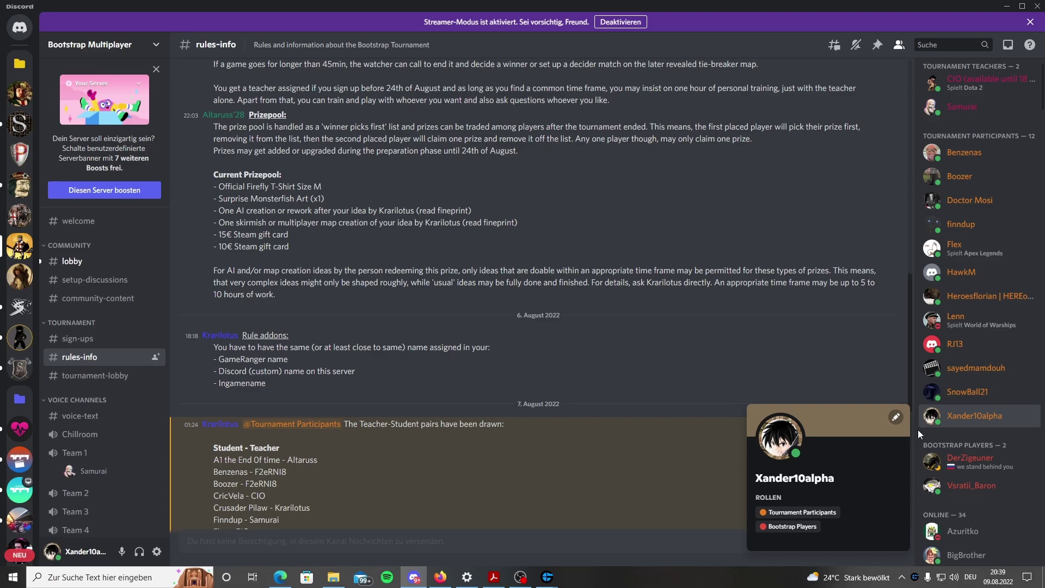
pyautogui.click(898, 419)
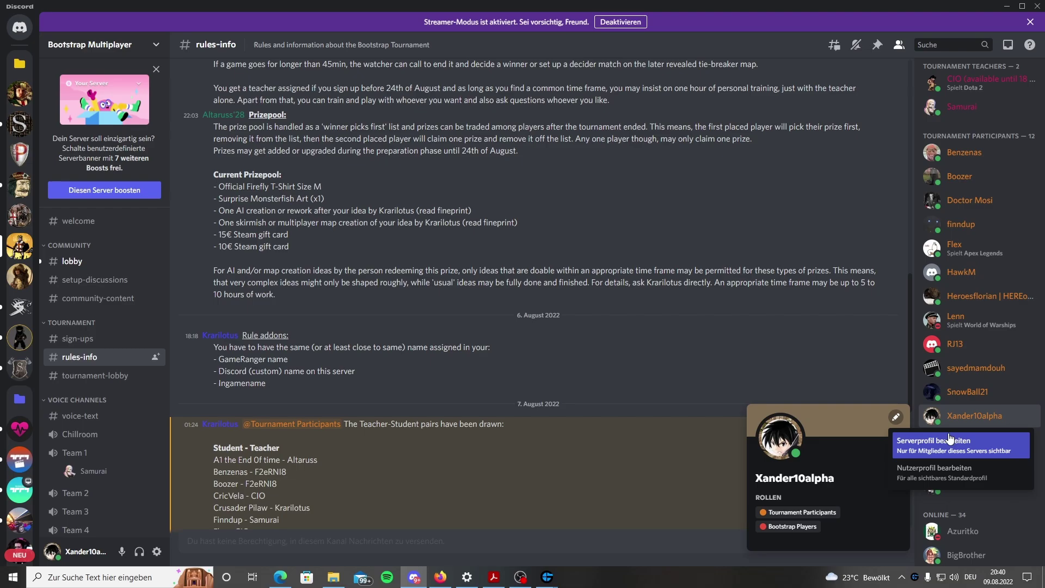
# Set the server nickname to 'Xander10alpha (UCP)', save it, and close settings.
pyautogui.click(947, 456)
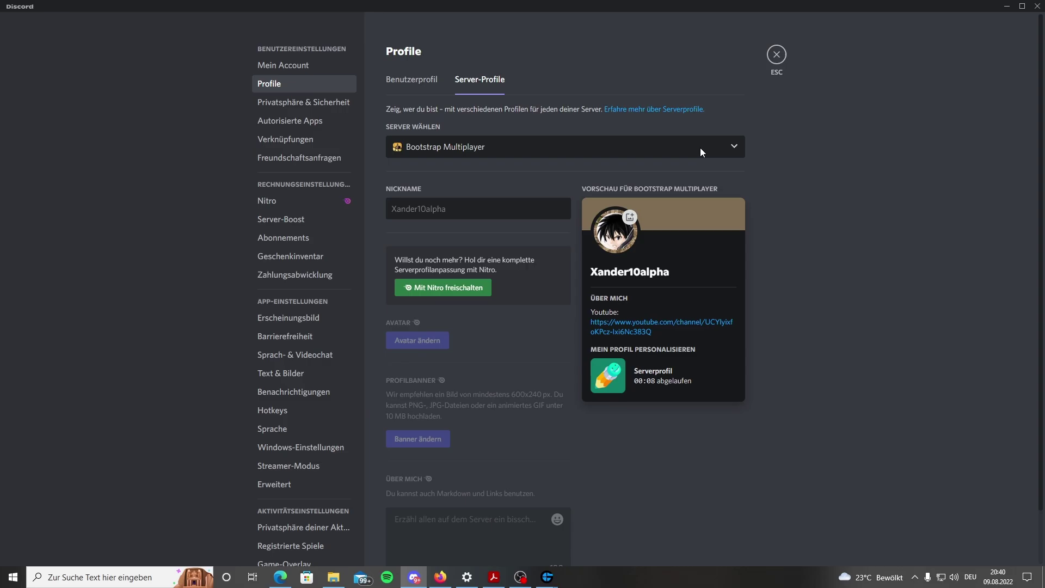
pyautogui.click(492, 217)
pyautogui.write('X')
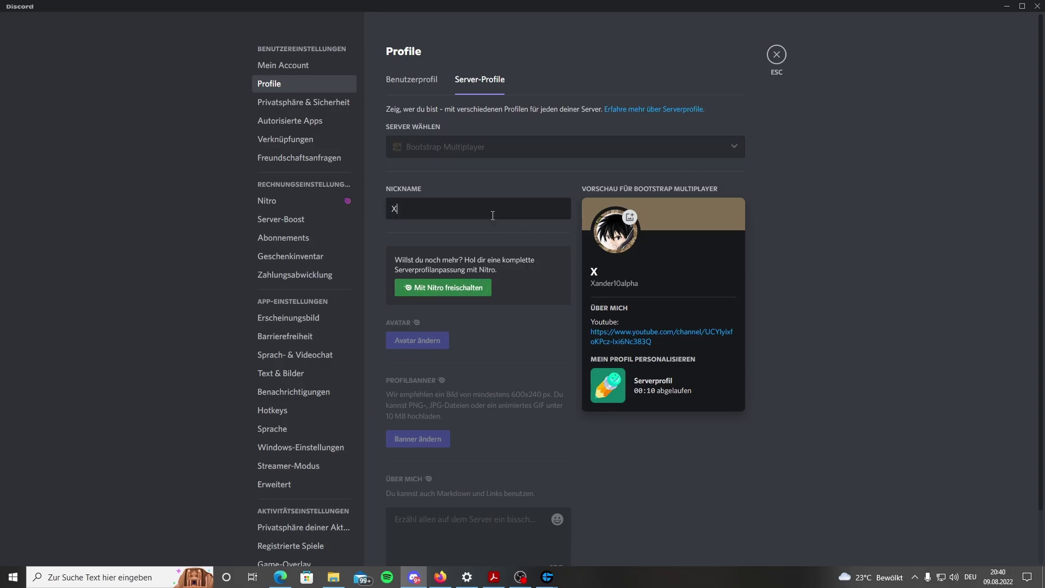
pyautogui.write('ander10alph')
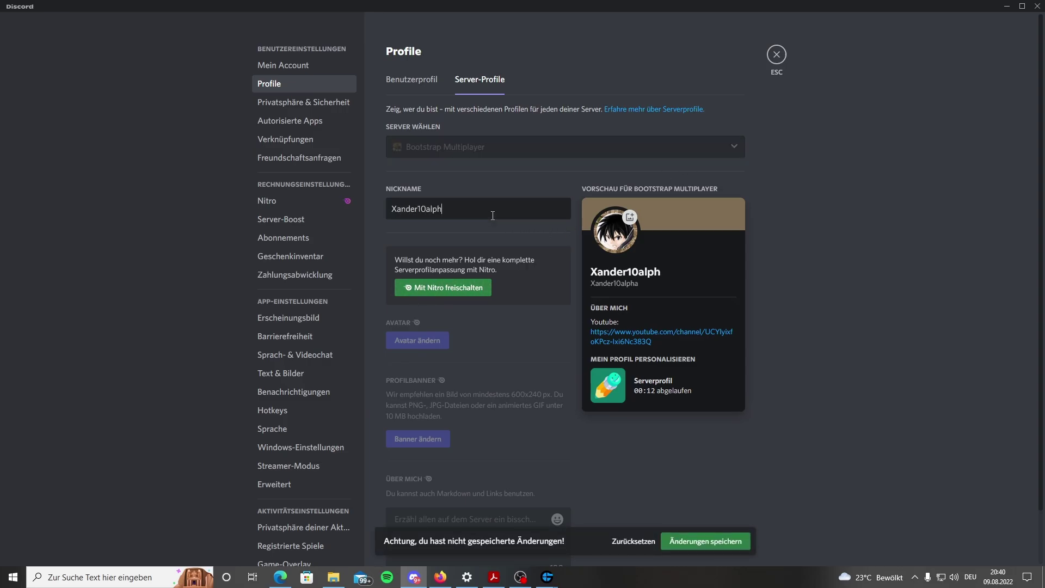
pyautogui.write('a (')
pyautogui.write('UCP)')
pyautogui.click(707, 542)
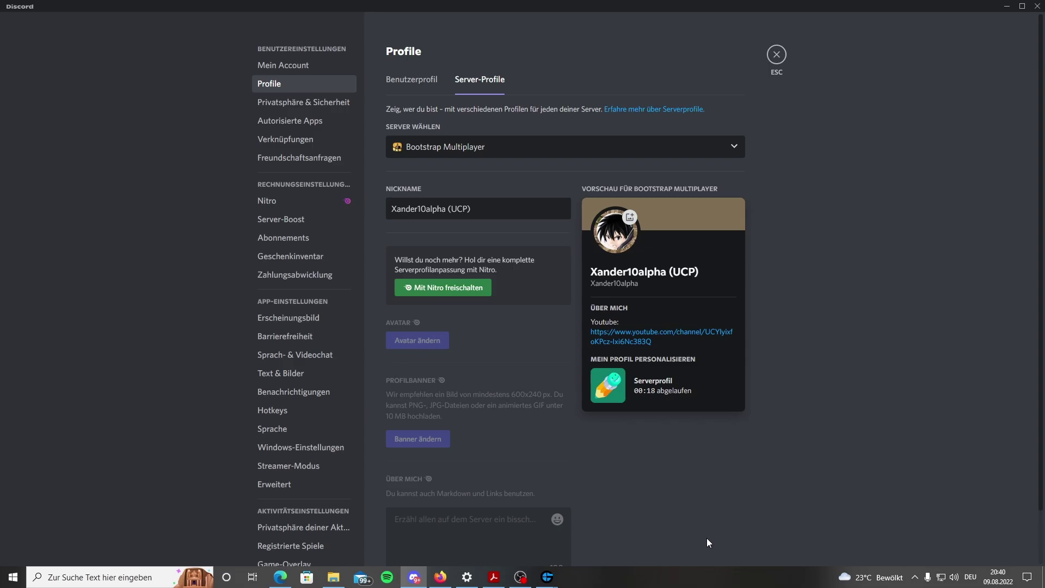
pyautogui.click(777, 56)
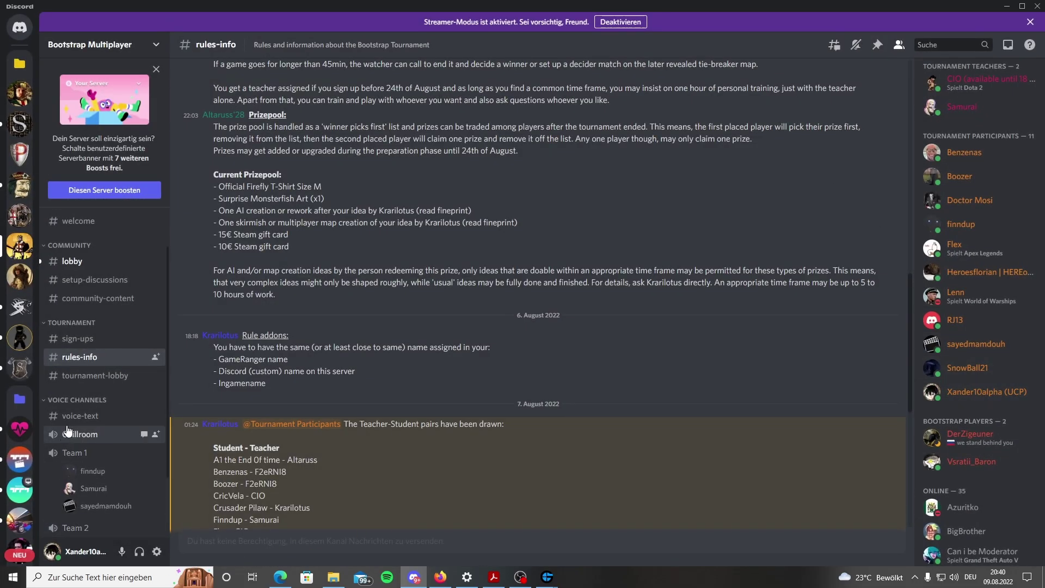
pyautogui.click(20, 185)
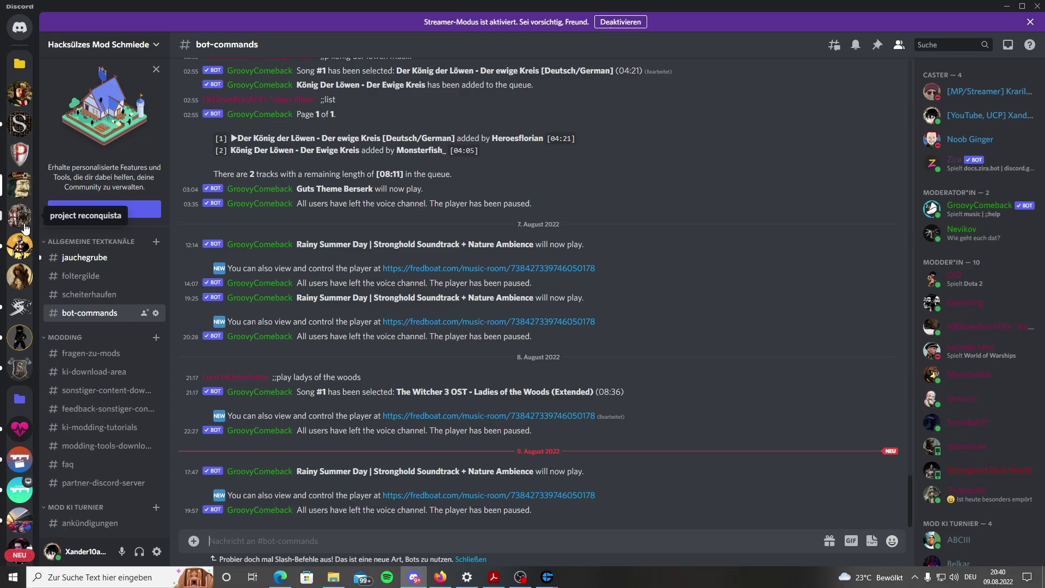
pyautogui.click(22, 248)
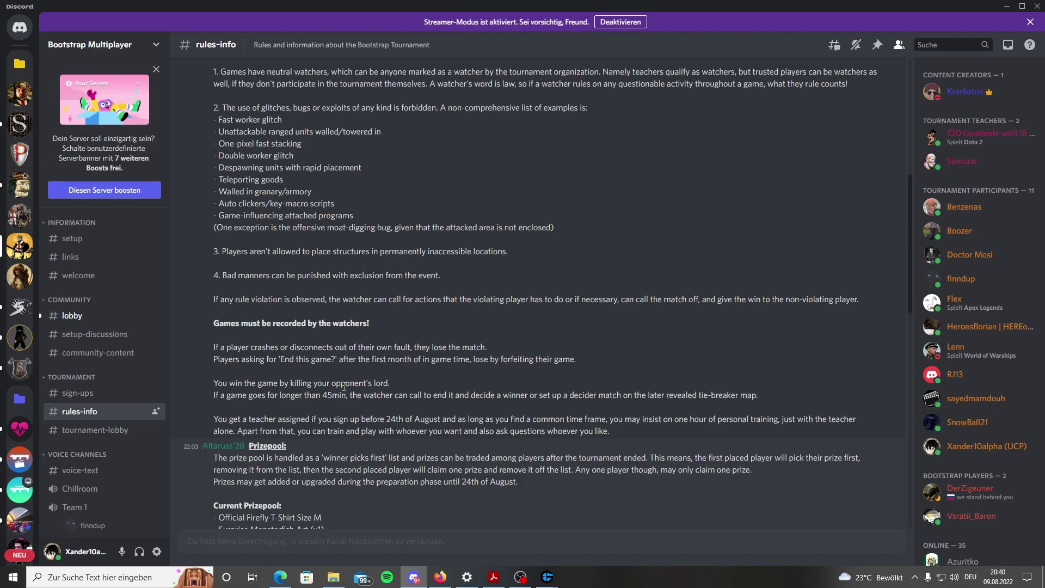
pyautogui.scroll(-3, 444, 477)
pyautogui.scroll(3, 429, 451)
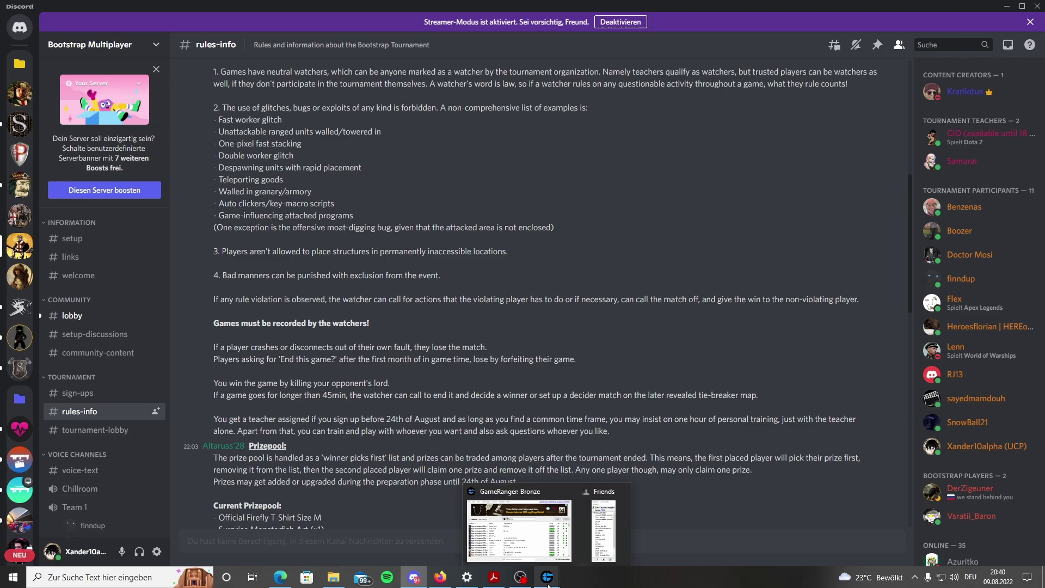
# Bring up GameRanger, then close its Friends window and main lobby window.
pyautogui.click(555, 551)
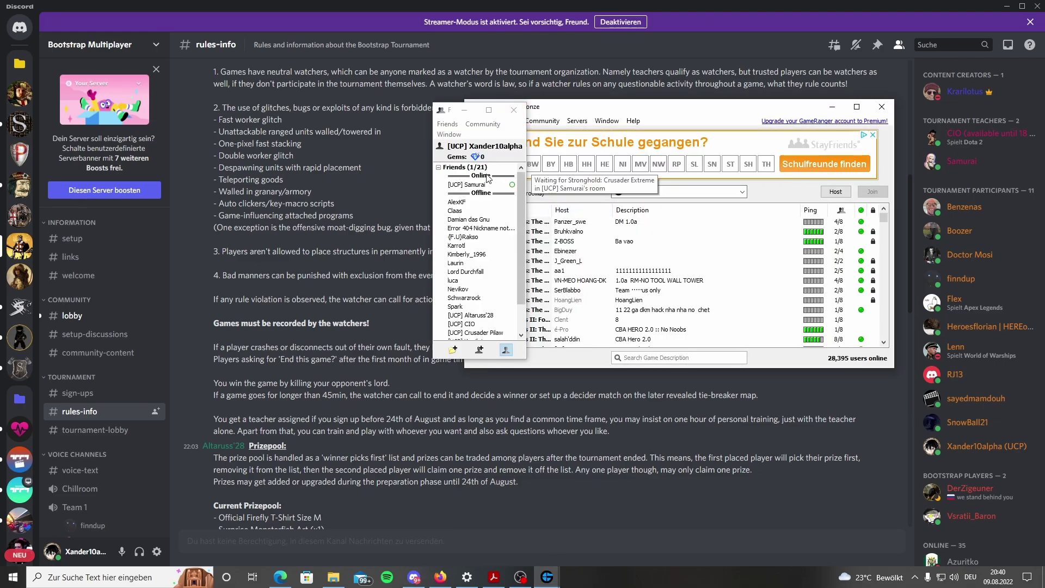
pyautogui.scroll(-1, 507, 308)
pyautogui.scroll(-1, 508, 304)
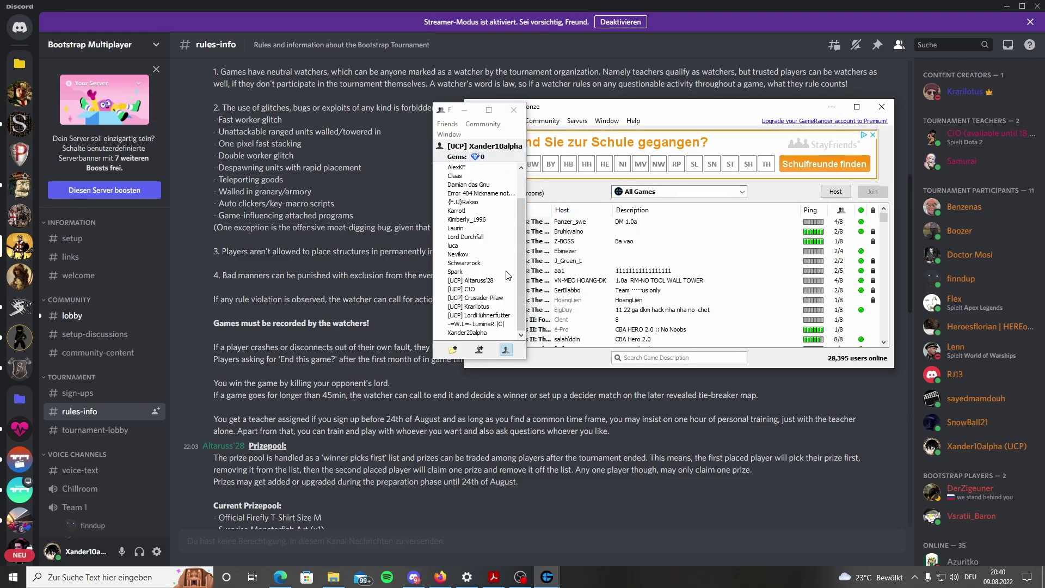
pyautogui.click(512, 110)
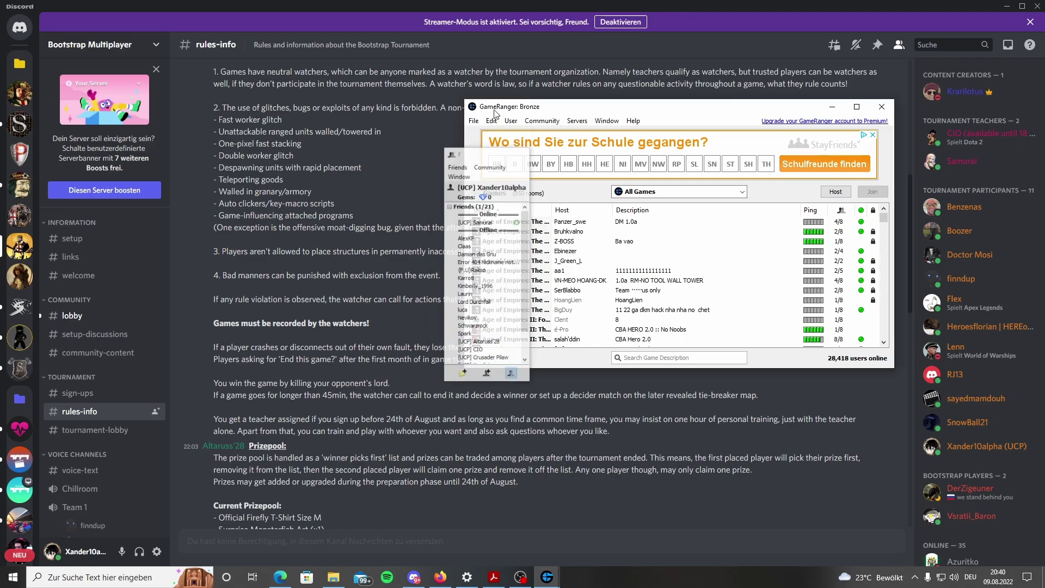
pyautogui.click(831, 108)
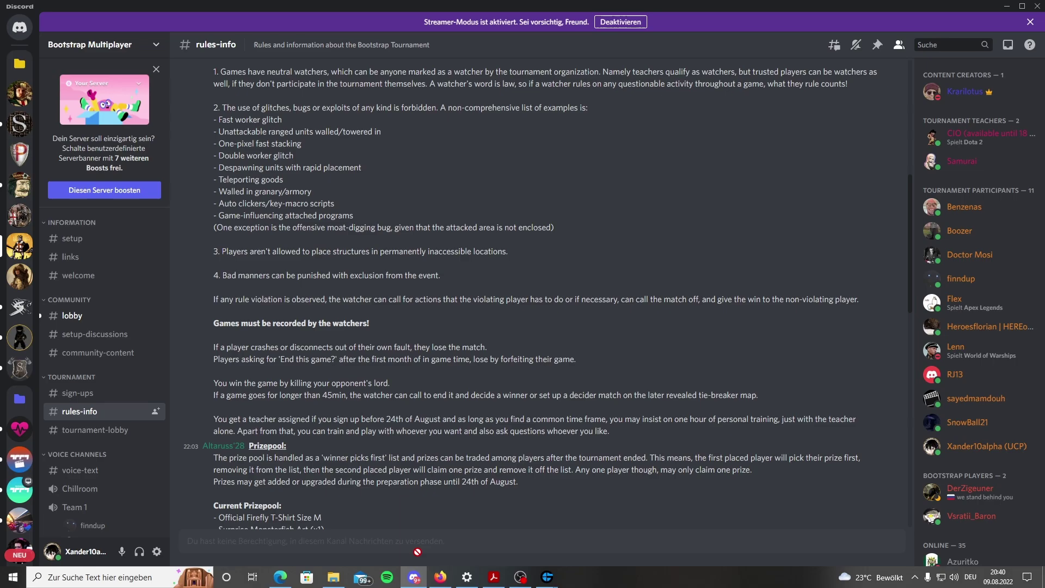
# Read bootstrapChangelog.md on GitHub from the v1.9.9c note through the Spearman and Tunneler changes.
pyautogui.click(439, 577)
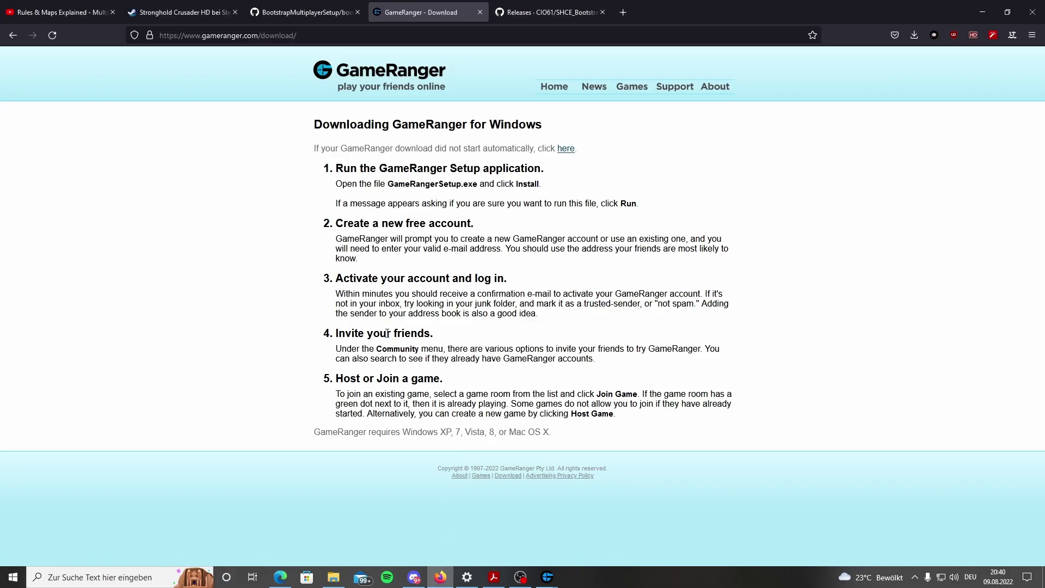
pyautogui.click(299, 14)
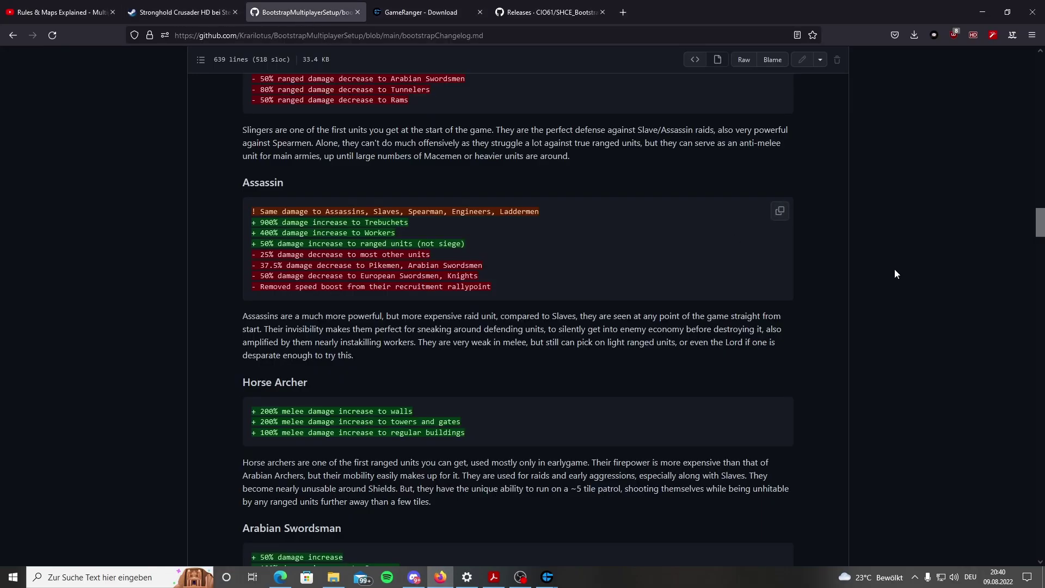
pyautogui.scroll(5, 517, 305)
pyautogui.scroll(5, 516, 306)
pyautogui.scroll(5, 519, 302)
pyautogui.scroll(5, 518, 301)
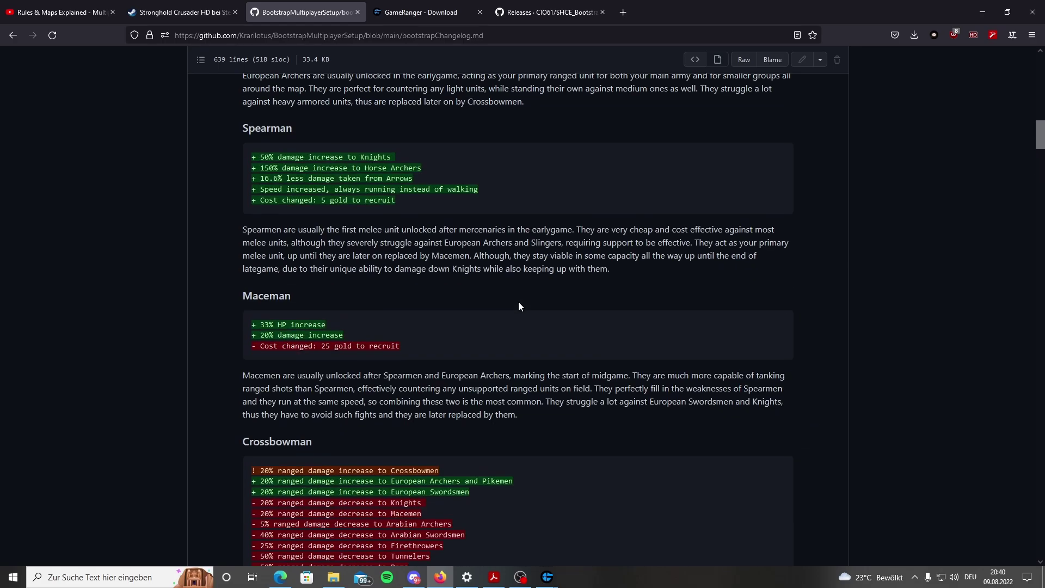
pyautogui.scroll(5, 518, 301)
pyautogui.scroll(5, 518, 306)
pyautogui.scroll(5, 489, 323)
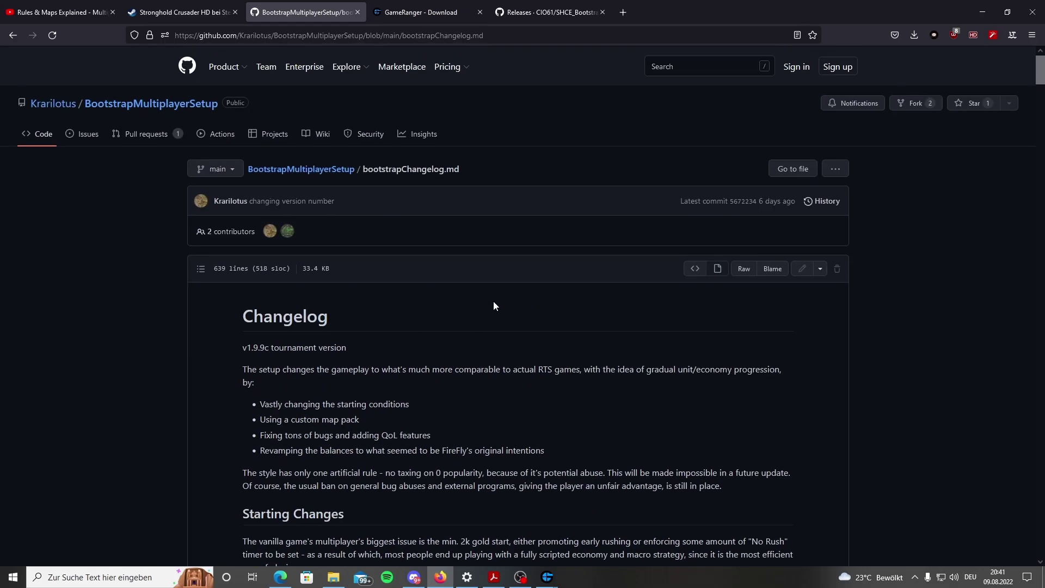
pyautogui.moveTo(237, 346)
pyautogui.mouseDown()
pyautogui.moveTo(341, 367)
pyautogui.moveTo(377, 348)
pyautogui.mouseUp()
pyautogui.click(377, 348)
pyautogui.scroll(-5, 583, 472)
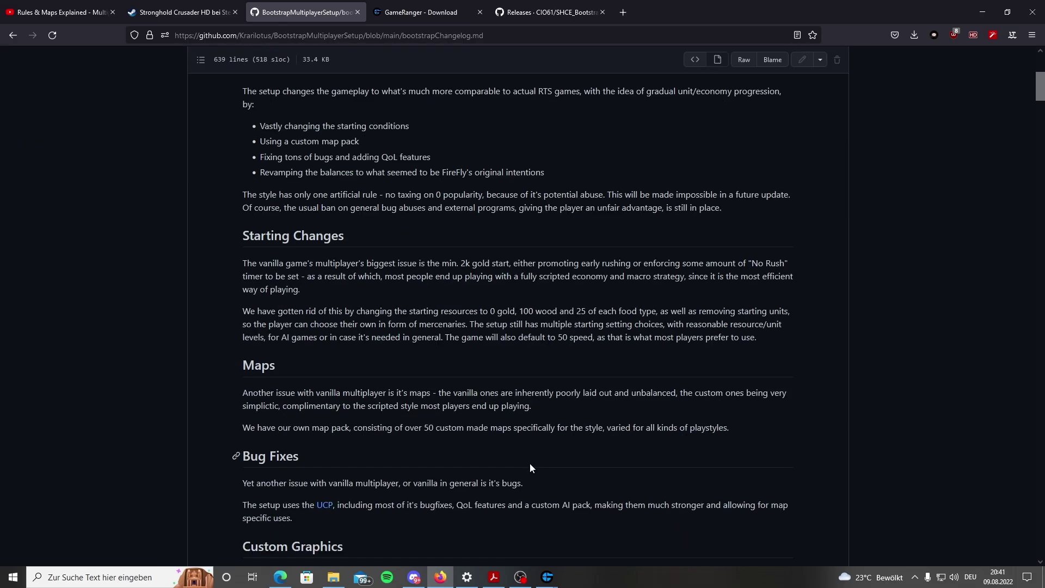
pyautogui.scroll(-5, 530, 465)
pyautogui.scroll(-2, 530, 467)
pyautogui.scroll(1, 379, 363)
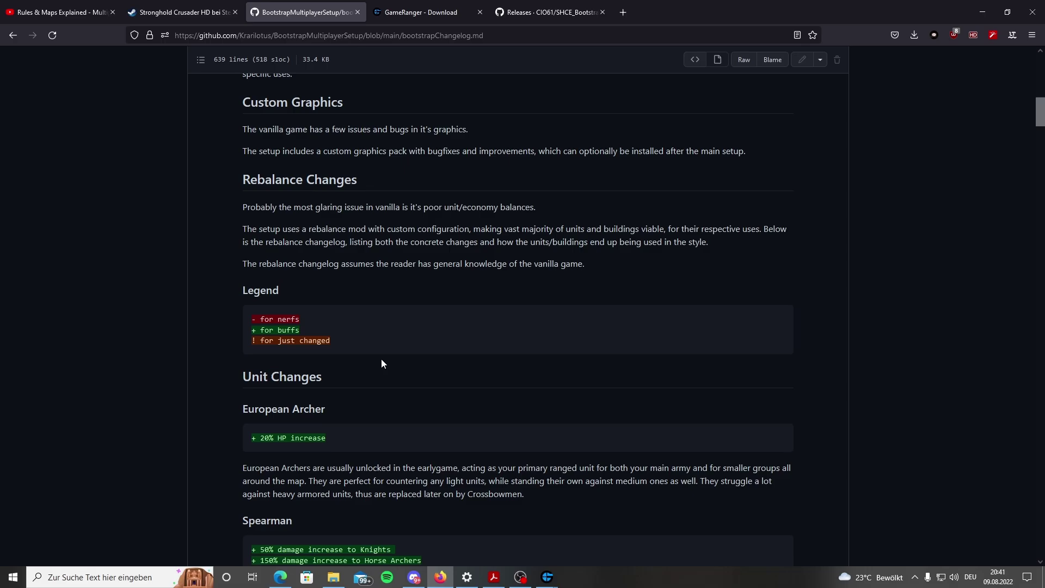
pyautogui.scroll(-1, 351, 369)
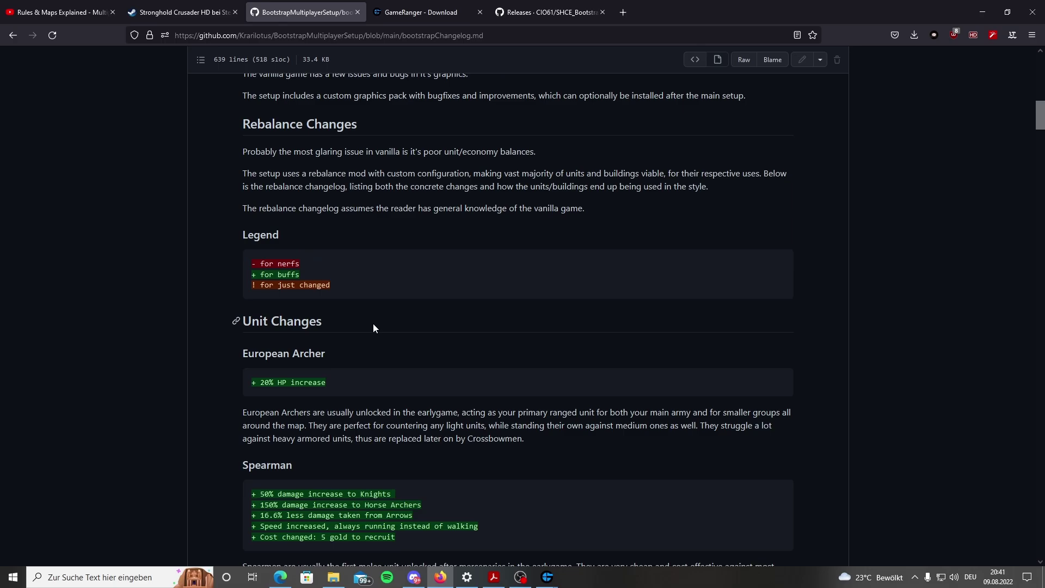
pyautogui.scroll(-5, 410, 390)
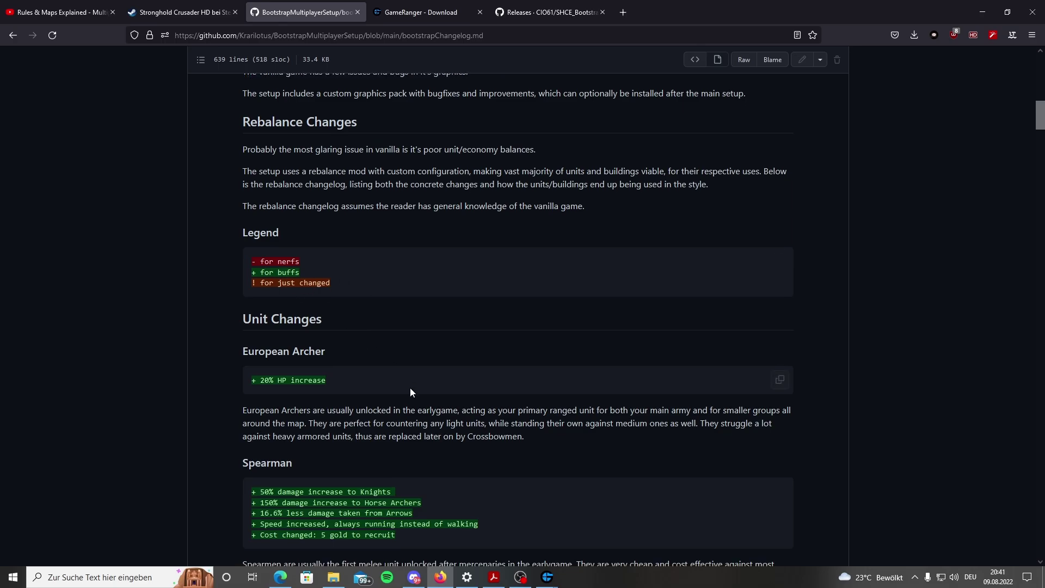
pyautogui.scroll(4, 313, 248)
pyautogui.scroll(-4, 406, 357)
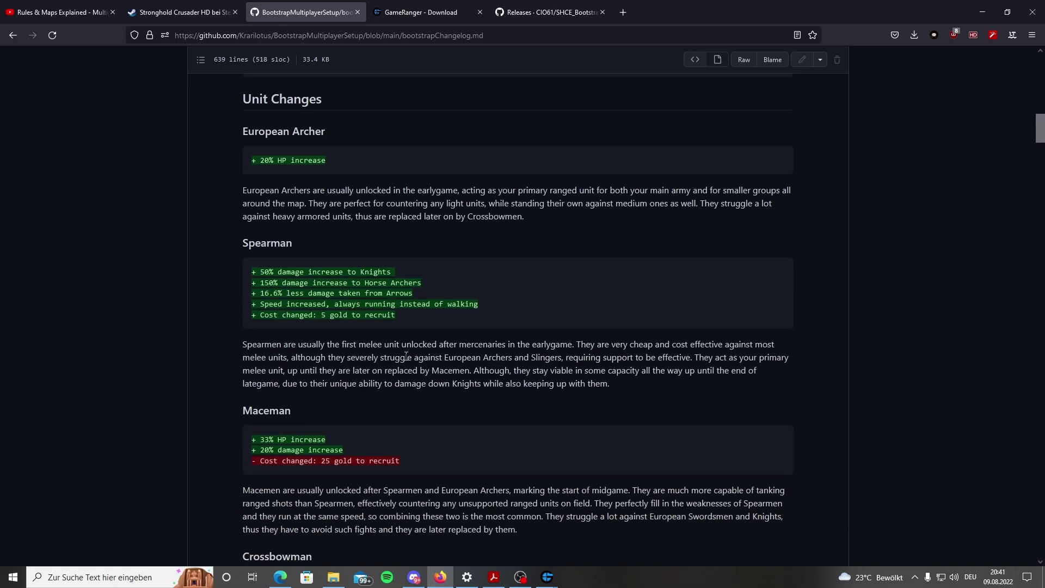
pyautogui.moveTo(518, 293)
pyautogui.moveTo(395, 319)
pyautogui.mouseDown()
pyautogui.moveTo(264, 294)
pyautogui.moveTo(247, 302)
pyautogui.mouseUp()
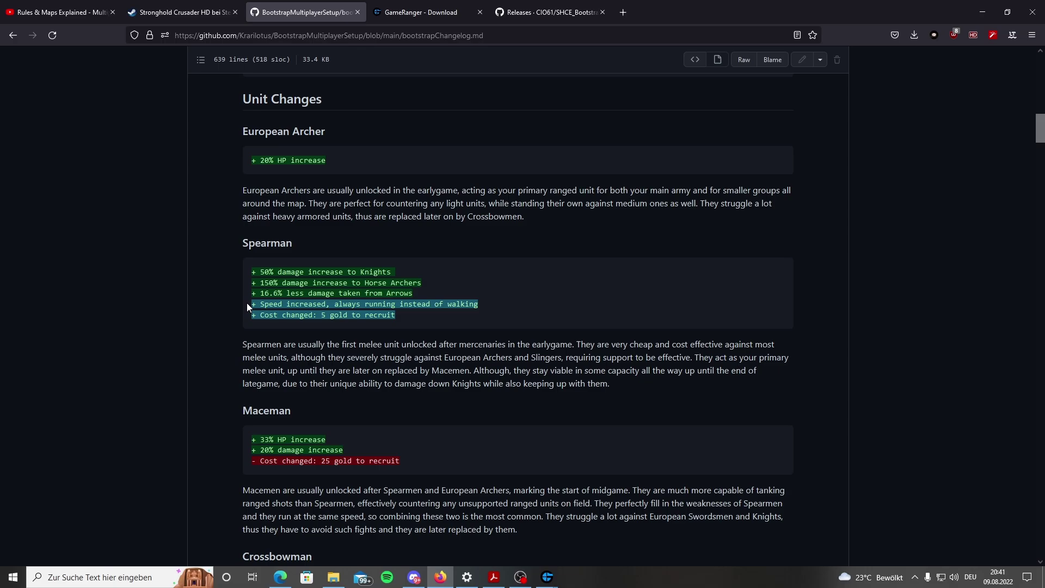
pyautogui.click(389, 312)
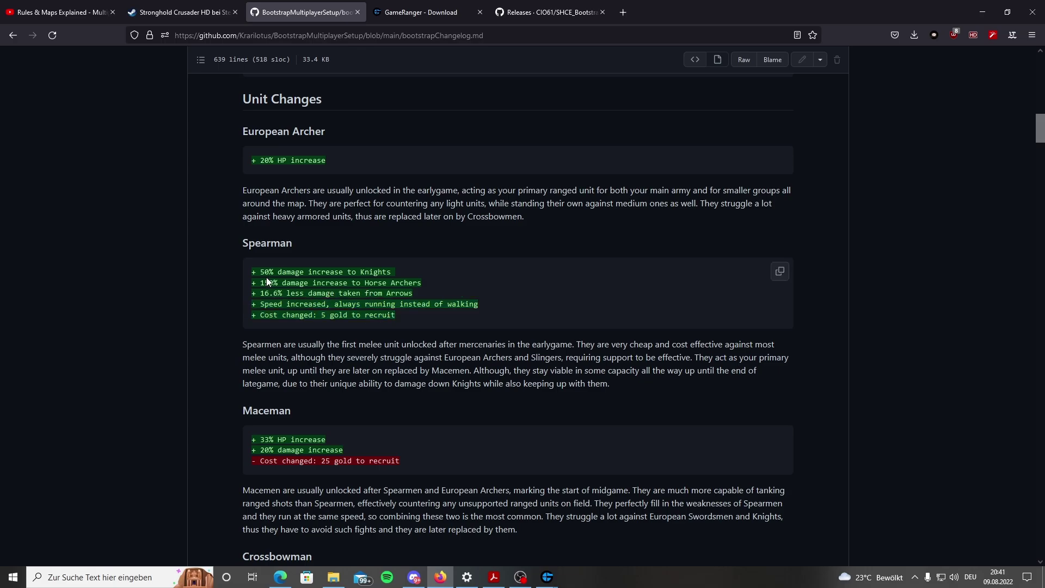
pyautogui.scroll(-2, 373, 371)
pyautogui.scroll(-1, 282, 312)
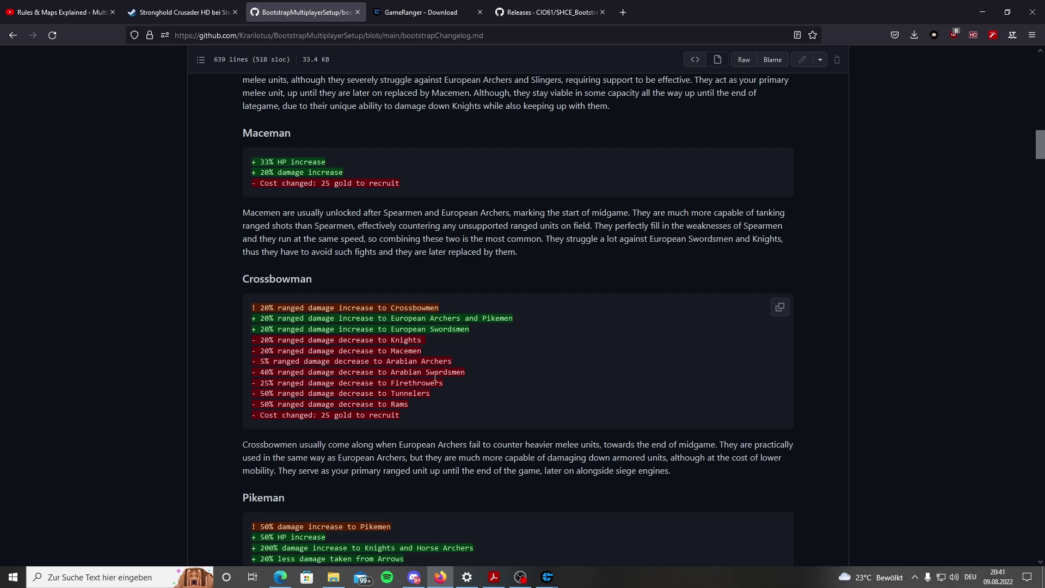
pyautogui.scroll(-2, 514, 401)
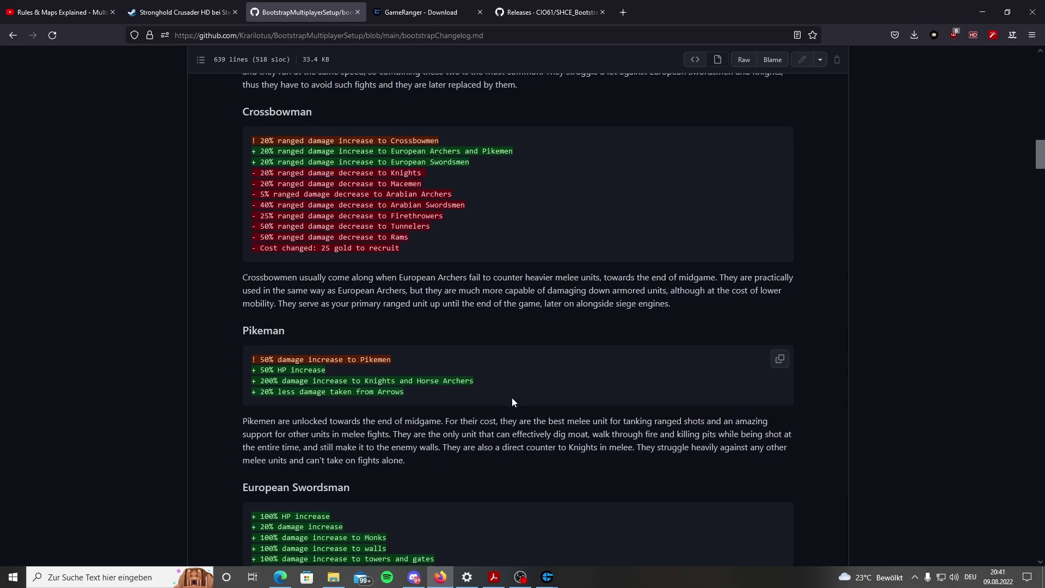
pyautogui.scroll(-3, 492, 367)
pyautogui.scroll(-1, 492, 367)
pyautogui.scroll(-2, 492, 366)
pyautogui.scroll(-3, 489, 360)
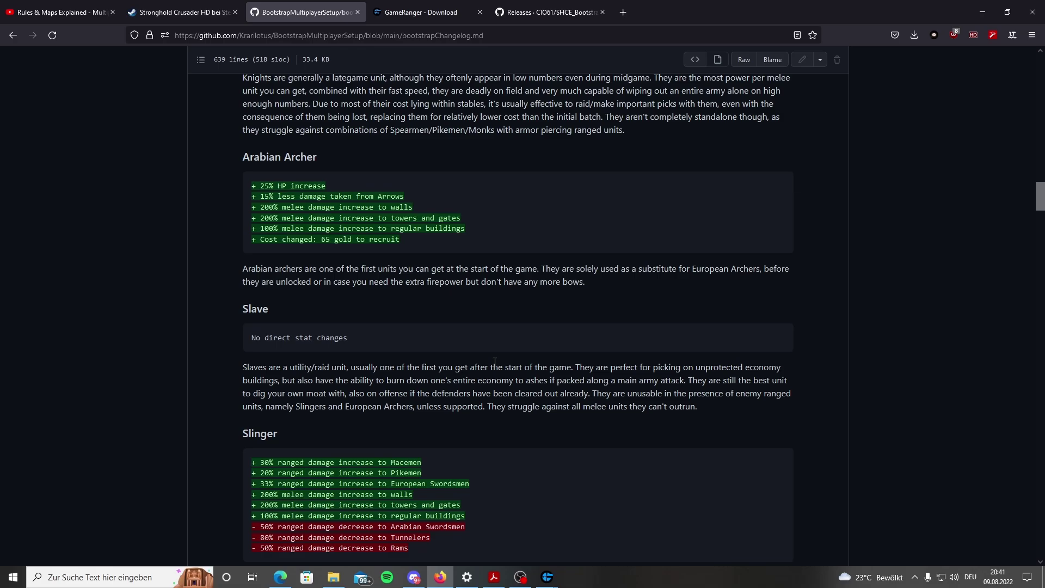
pyautogui.scroll(-3, 496, 356)
pyautogui.scroll(-3, 496, 356)
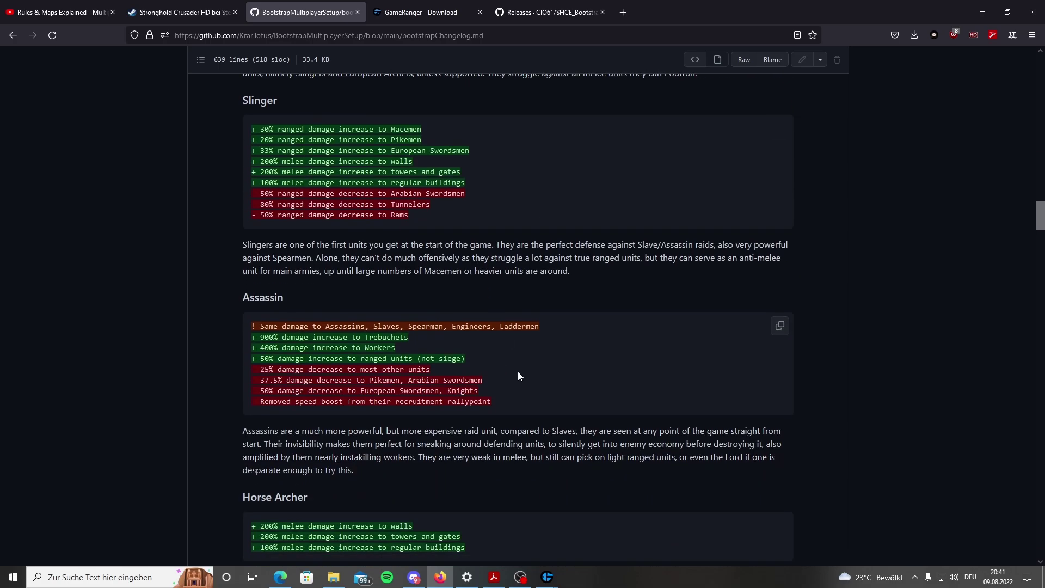
pyautogui.scroll(-1, 518, 354)
pyautogui.scroll(-3, 518, 353)
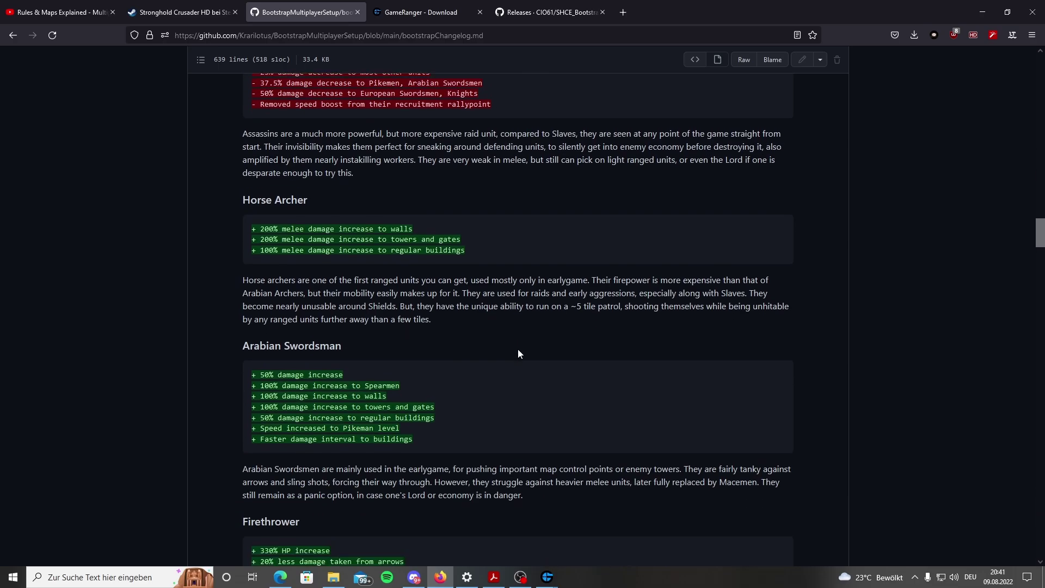
pyautogui.scroll(-5, 518, 349)
pyautogui.scroll(-3, 517, 348)
pyautogui.scroll(-2, 511, 360)
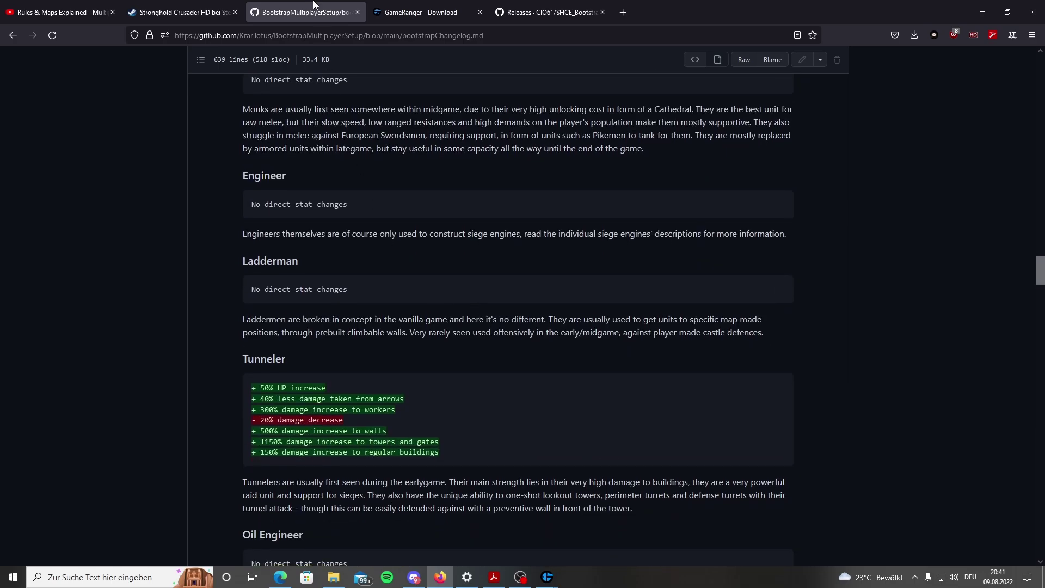
pyautogui.click(62, 12)
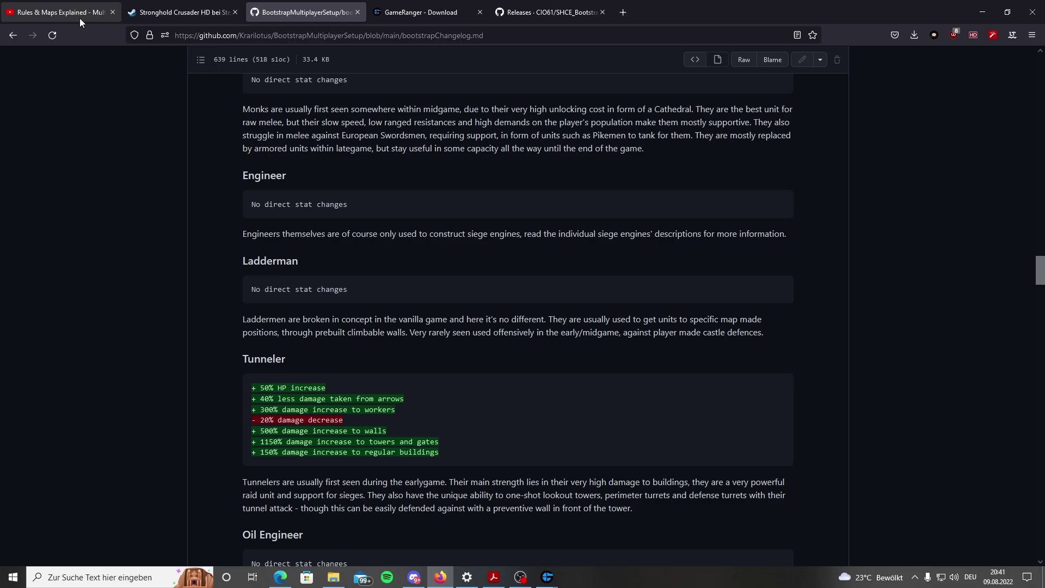
pyautogui.scroll(-1, 514, 425)
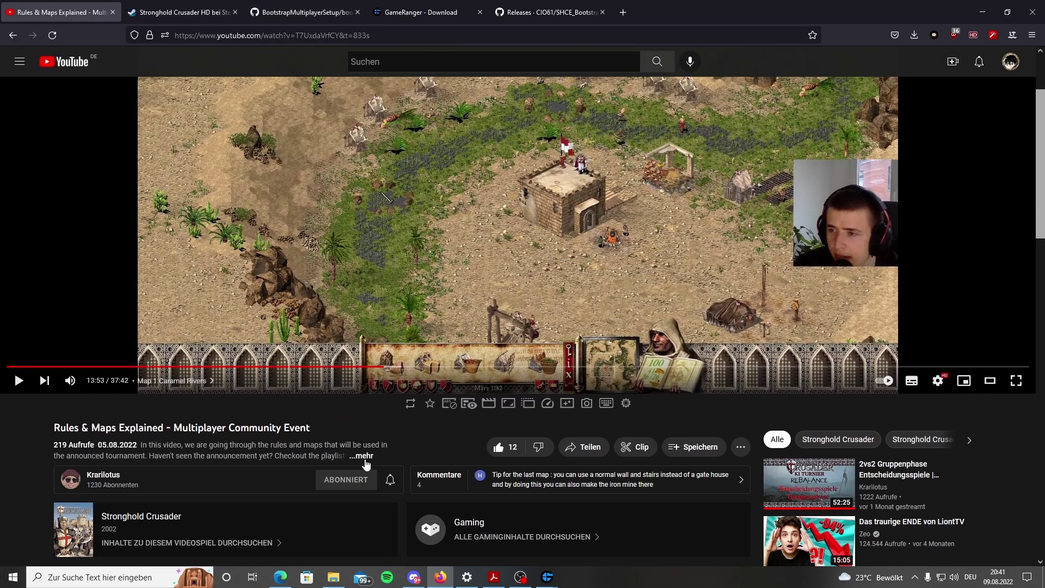
# Expand the Rules & Maps Explained video description, then bring up the German rules PDF in Acrobat.
pyautogui.click(364, 457)
pyautogui.scroll(-2, 365, 464)
pyautogui.scroll(-1, 365, 464)
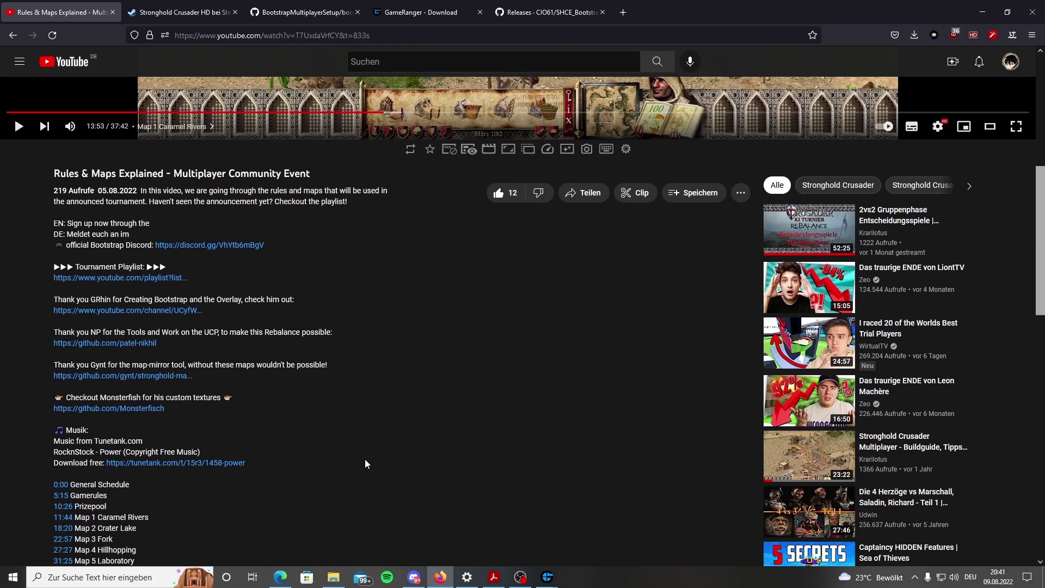
pyautogui.scroll(-1, 245, 367)
pyautogui.scroll(1, 182, 294)
pyautogui.scroll(2, 200, 416)
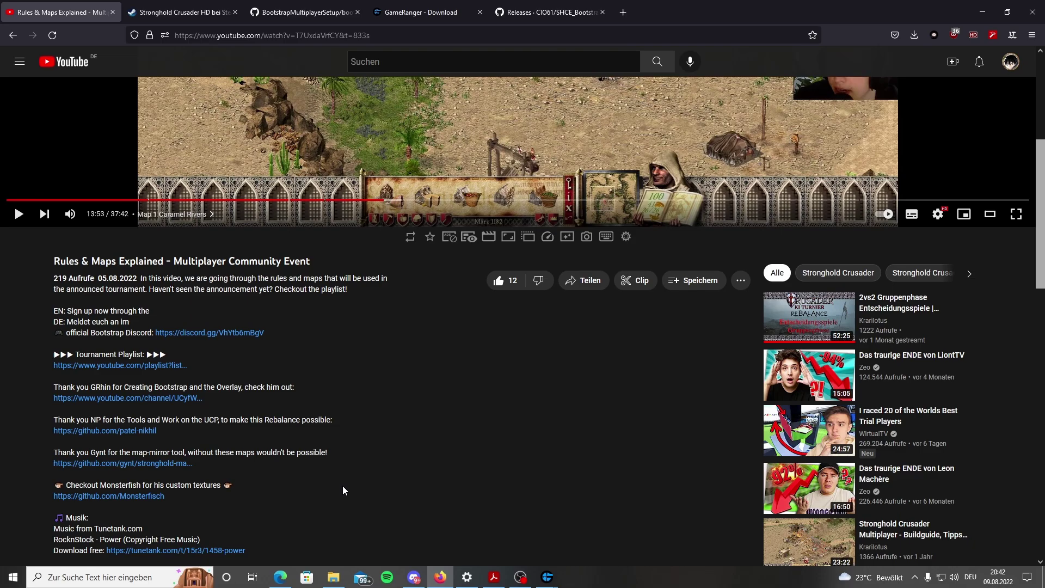
pyautogui.scroll(3, 347, 516)
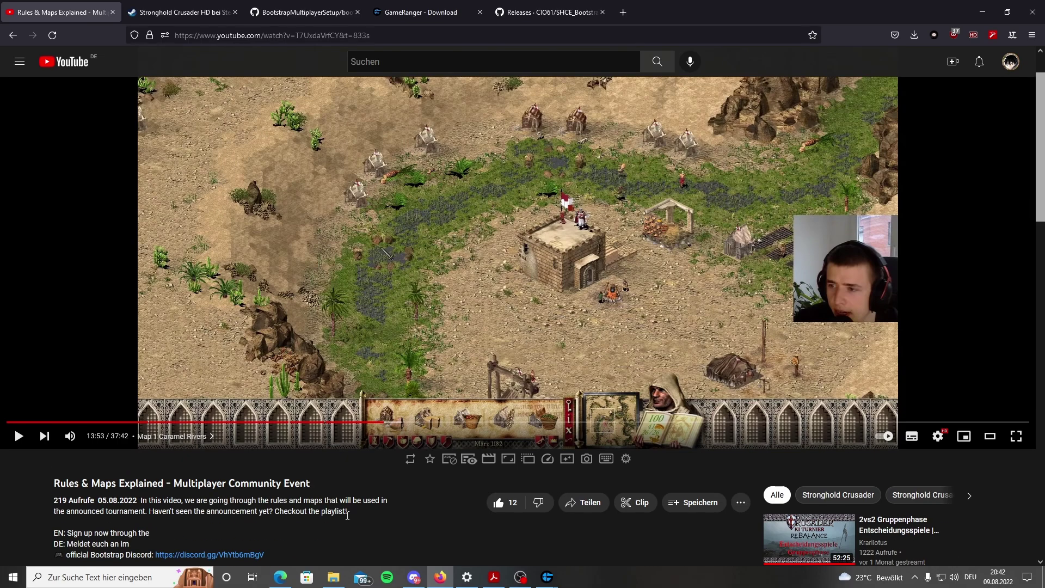
pyautogui.scroll(-2, 455, 401)
pyautogui.scroll(1, 306, 283)
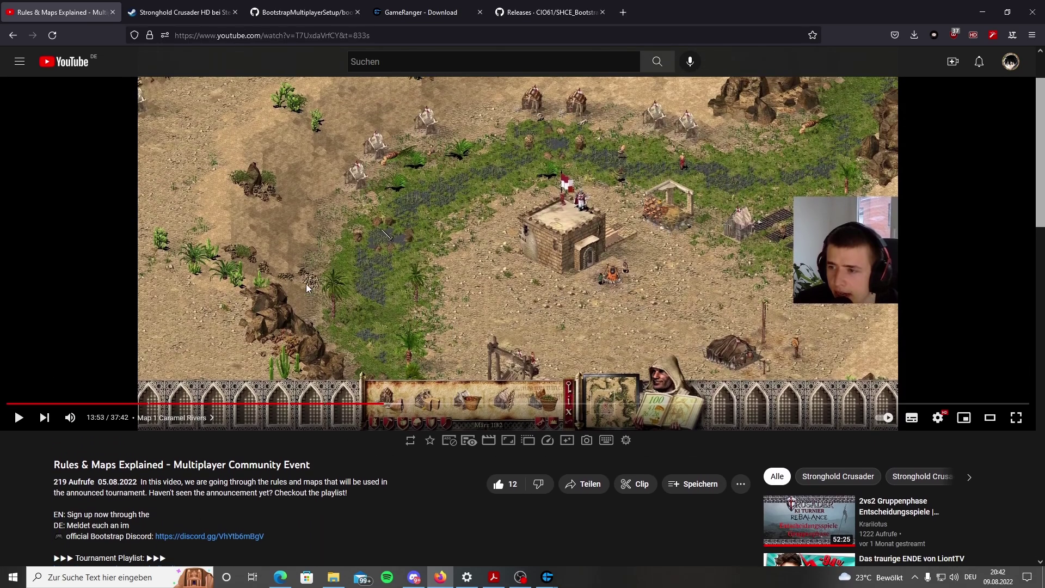
pyautogui.click(981, 11)
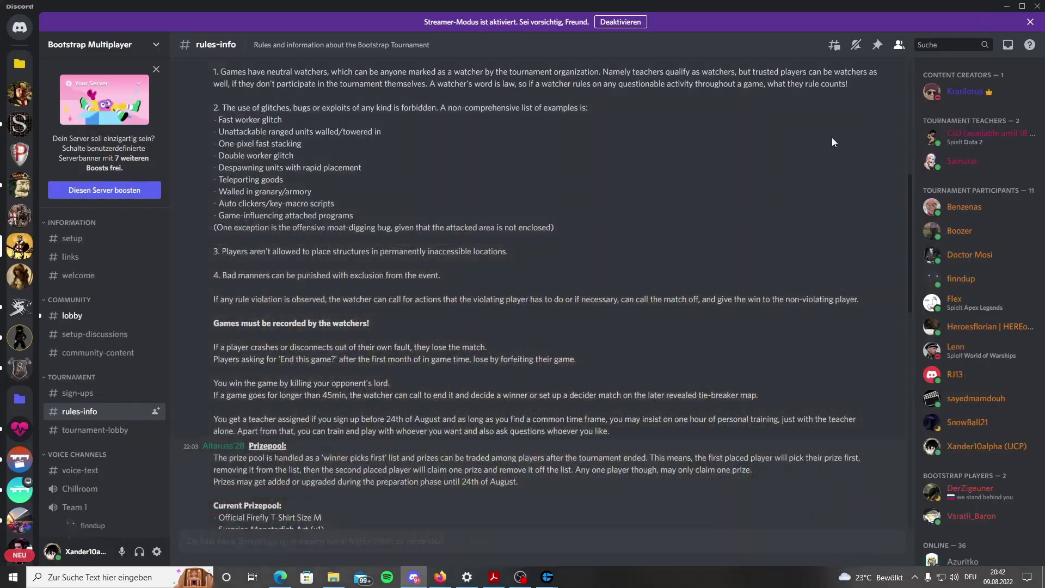
pyautogui.scroll(3, 408, 196)
pyautogui.scroll(1, 369, 209)
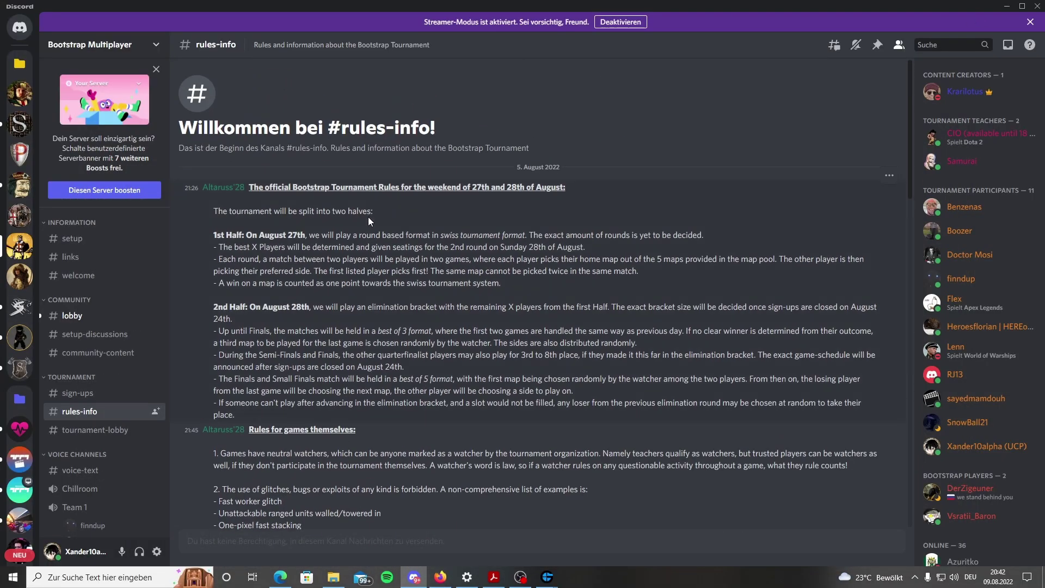
pyautogui.click(496, 576)
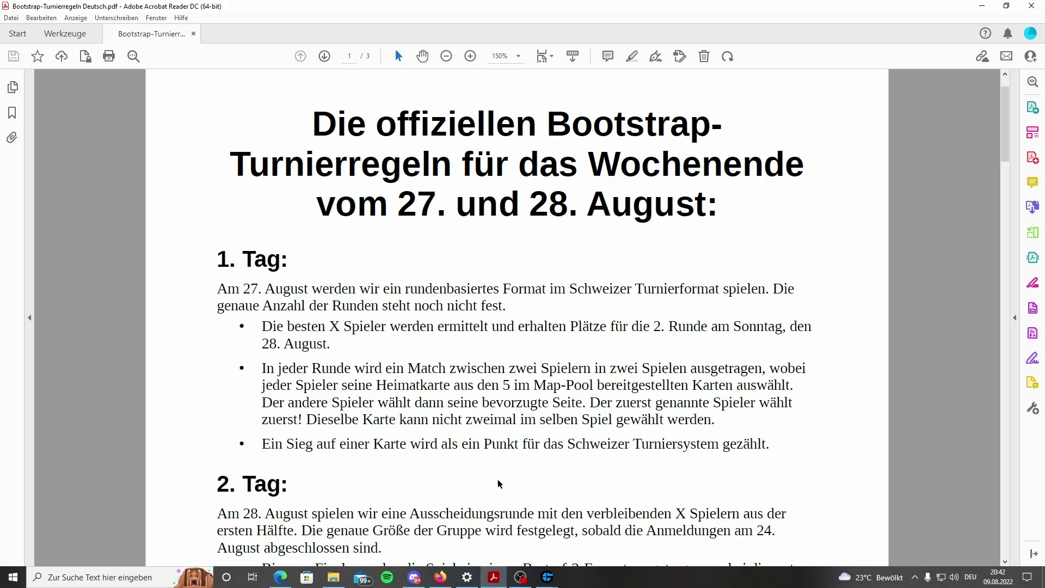
pyautogui.scroll(-1, 498, 484)
pyautogui.scroll(-2, 522, 441)
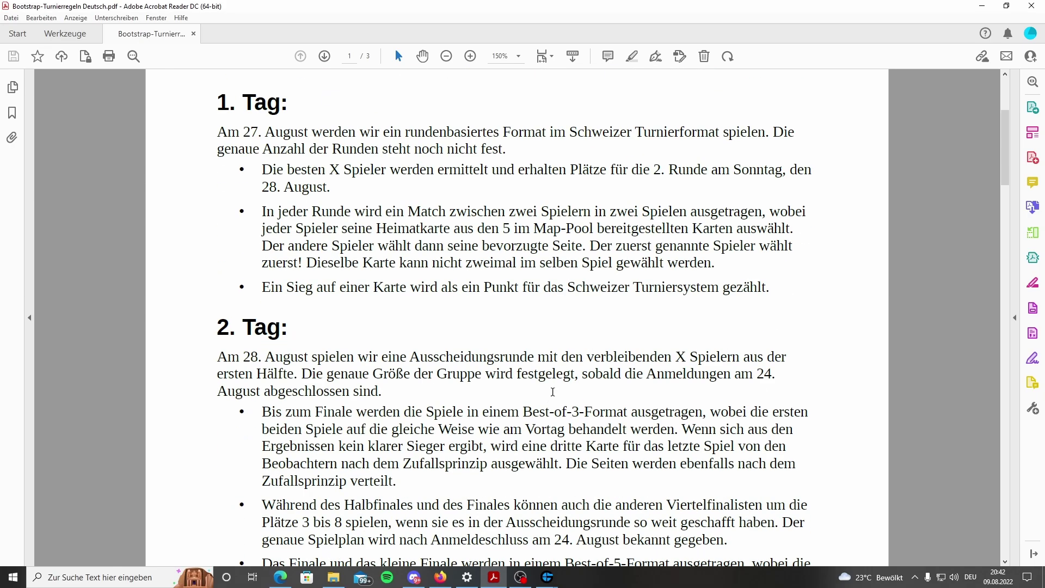
pyautogui.scroll(1, 351, 182)
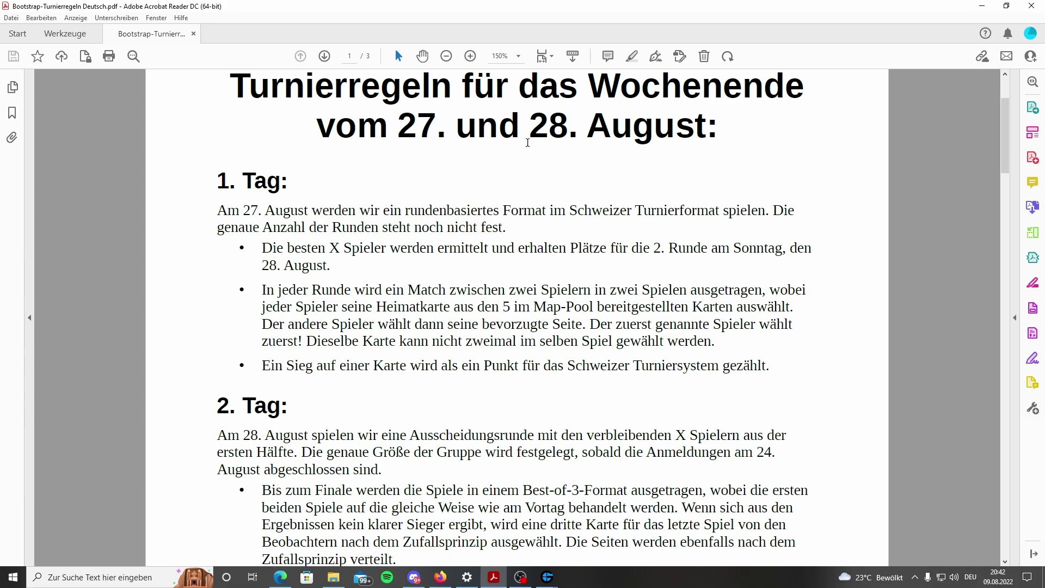
pyautogui.scroll(1, 437, 194)
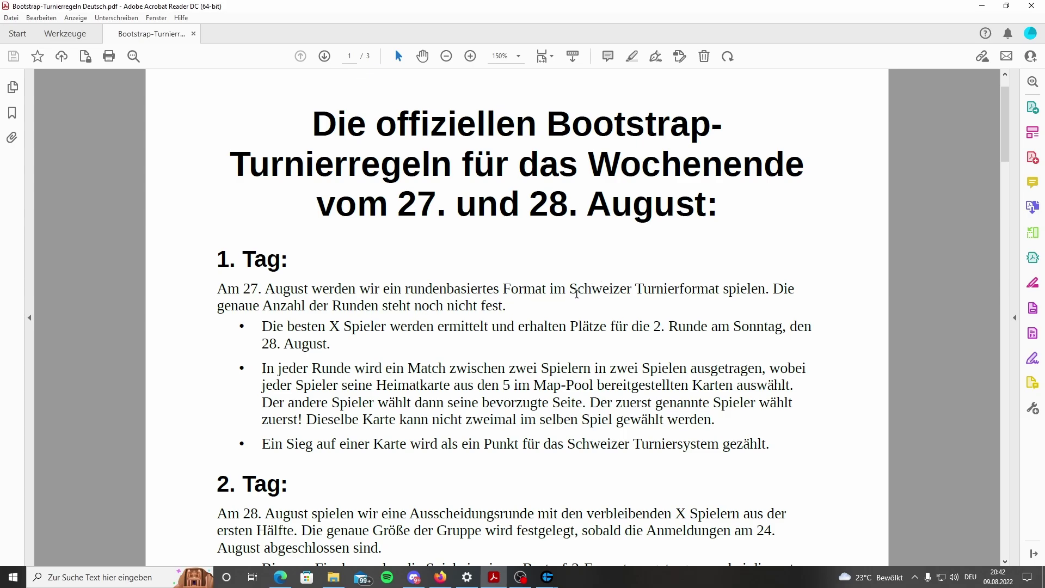
# Highlight the Swiss tournament format phrase and the first Day 1 bullet on page 1.
pyautogui.moveTo(571, 293); pyautogui.dragTo(766, 291)
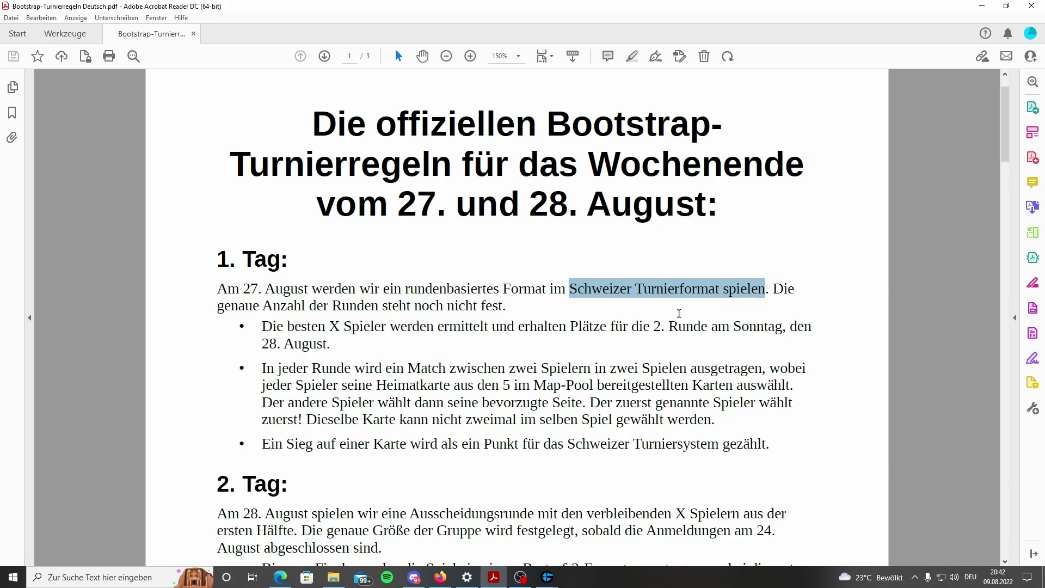
pyautogui.click(678, 312)
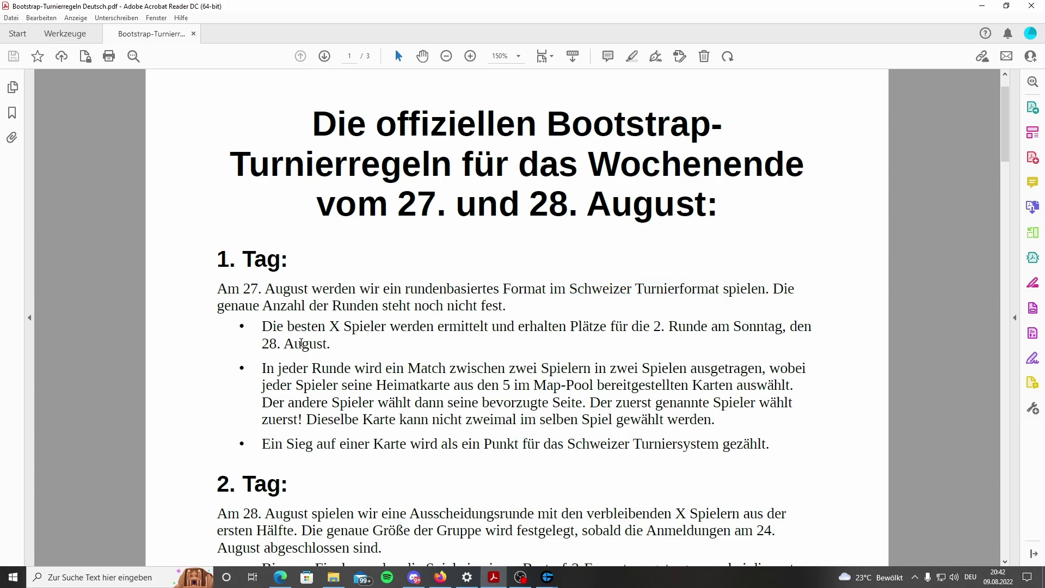
pyautogui.moveTo(261, 325)
pyautogui.mouseDown()
pyautogui.moveTo(363, 346)
pyautogui.moveTo(332, 350)
pyautogui.mouseUp()
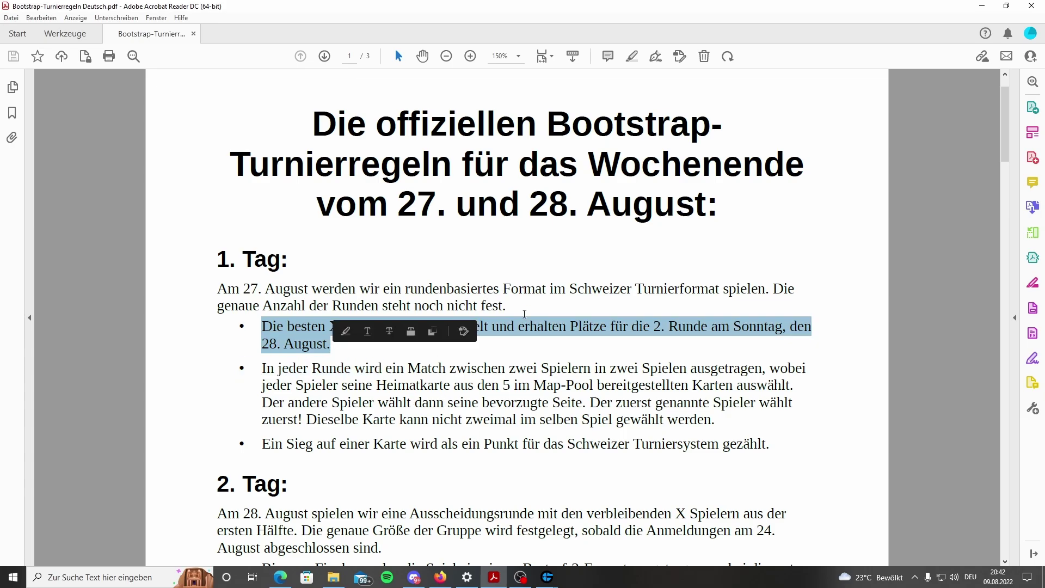
pyautogui.click(526, 369)
pyautogui.scroll(-2, 567, 424)
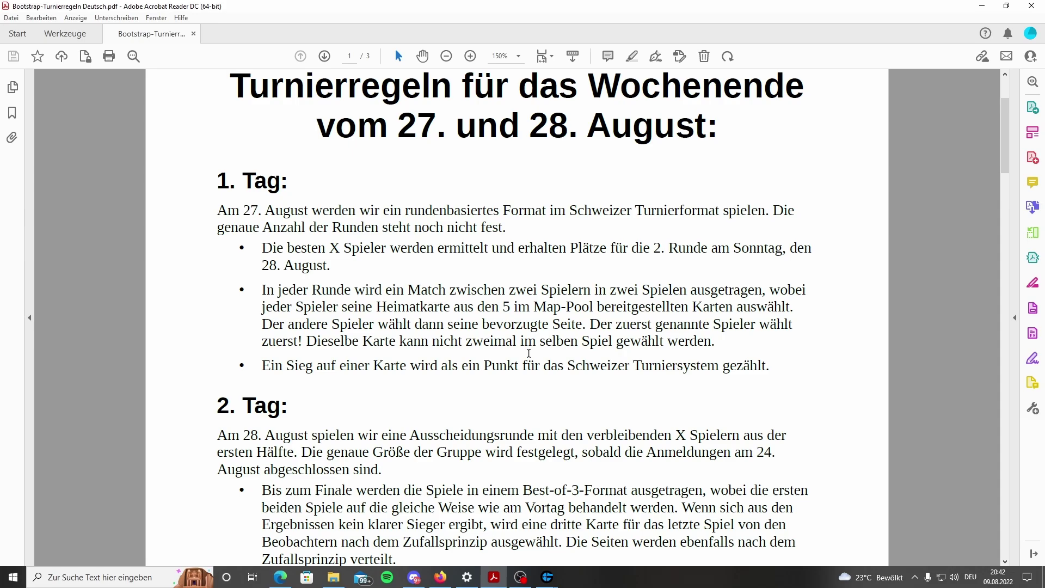
pyautogui.scroll(-2, 528, 353)
pyautogui.scroll(-2, 528, 353)
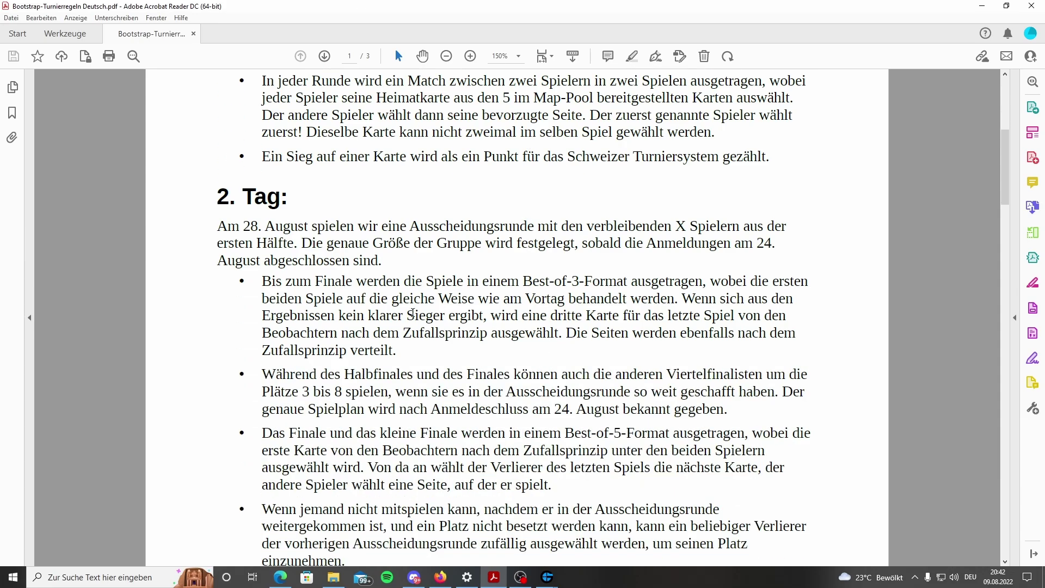
pyautogui.scroll(-1, 465, 335)
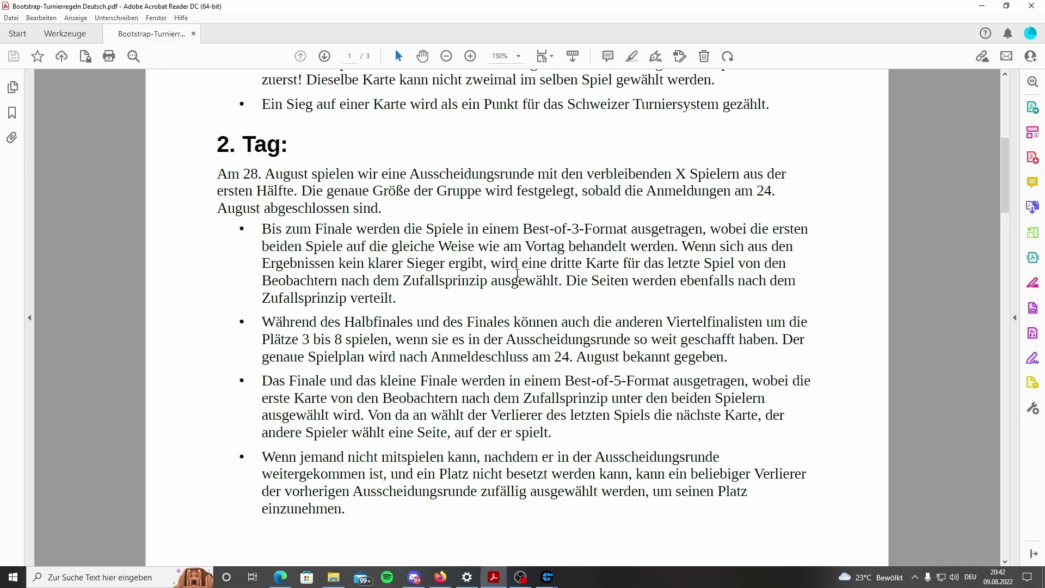
# Highlight the Day 2 Best-of-3 format and the Best-of-5 finals format.
pyautogui.moveTo(523, 228); pyautogui.dragTo(616, 229)
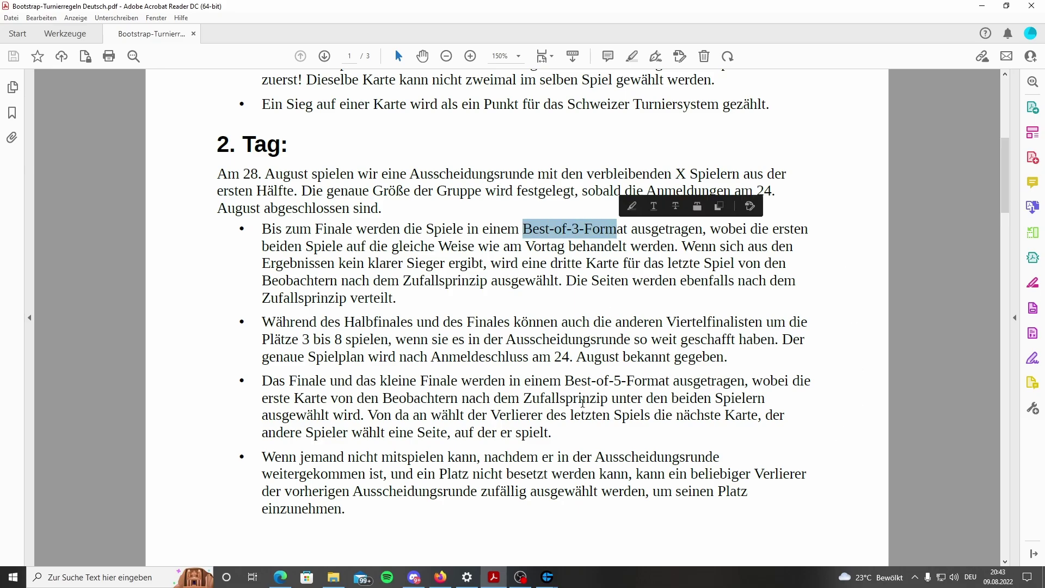
pyautogui.moveTo(565, 381); pyautogui.dragTo(660, 378)
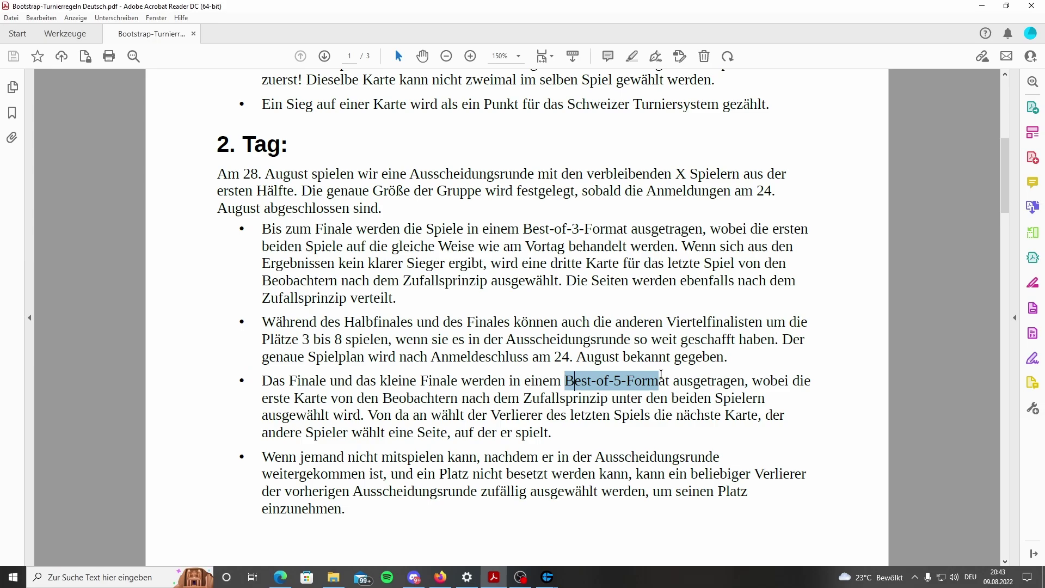
pyautogui.click(658, 457)
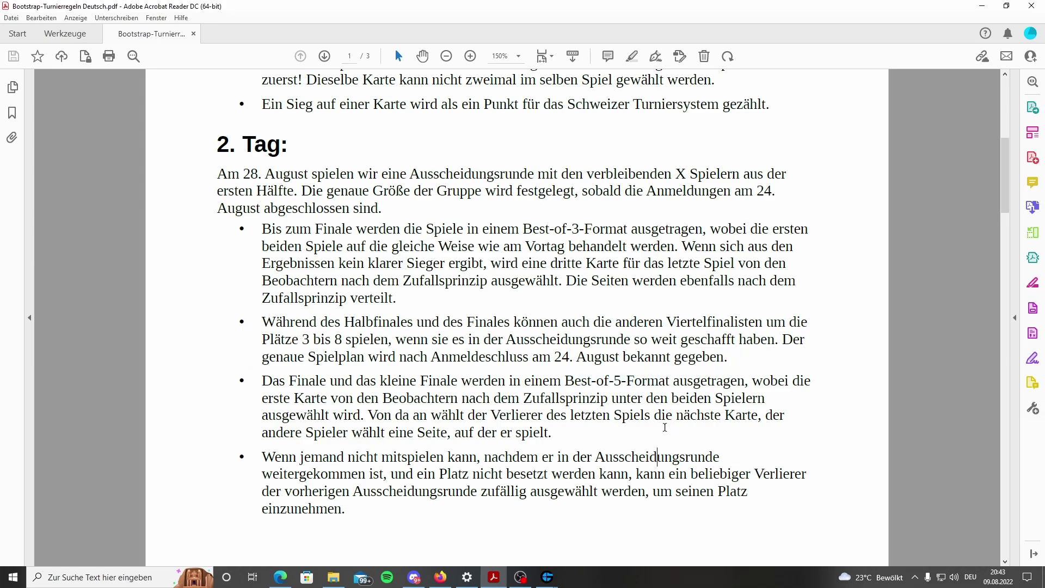
pyautogui.scroll(-2, 637, 391)
pyautogui.scroll(-5, 571, 359)
pyautogui.scroll(-4, 540, 349)
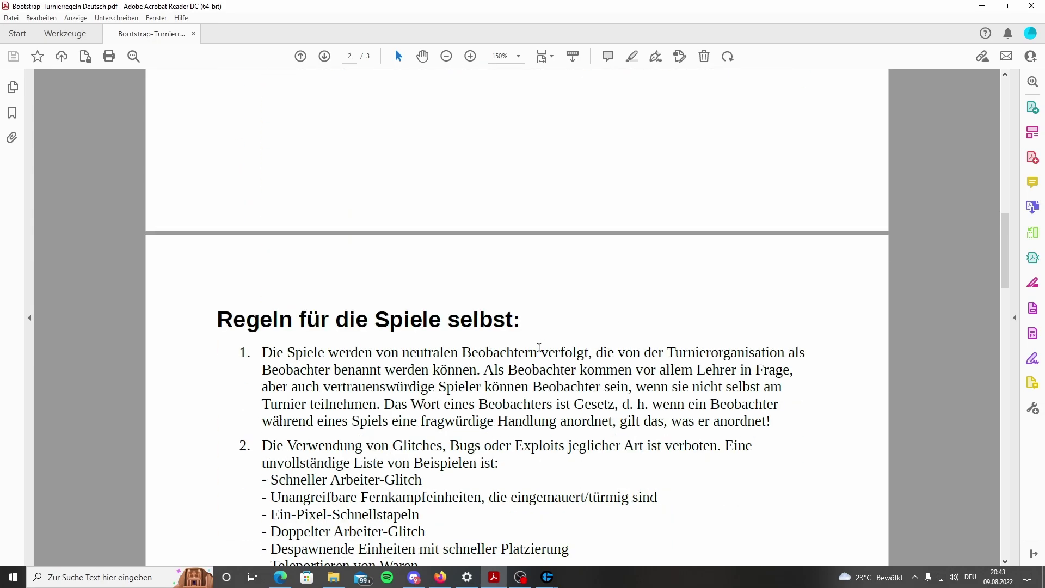
pyautogui.scroll(-3, 539, 350)
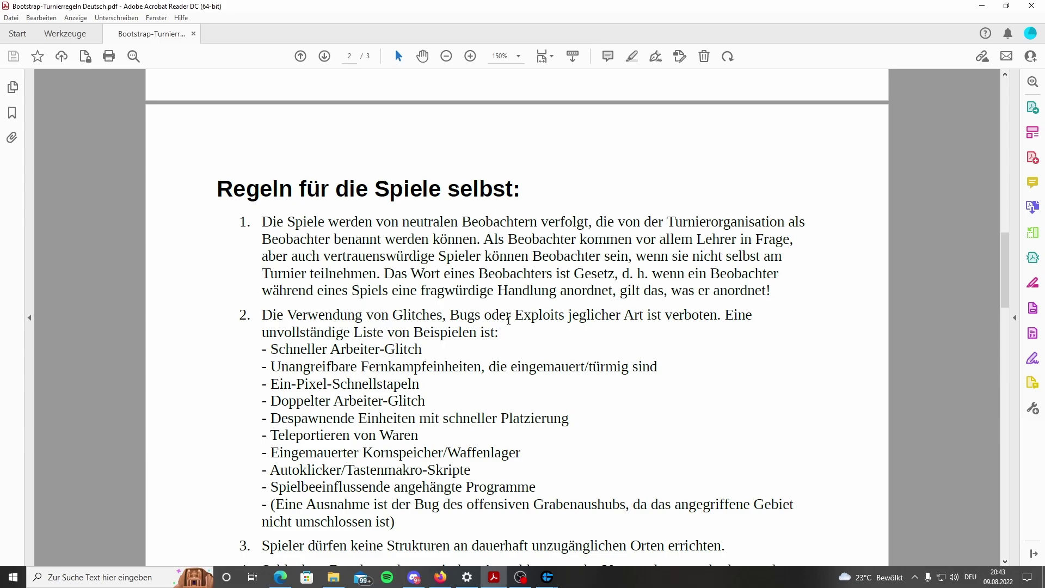
pyautogui.scroll(-1, 508, 318)
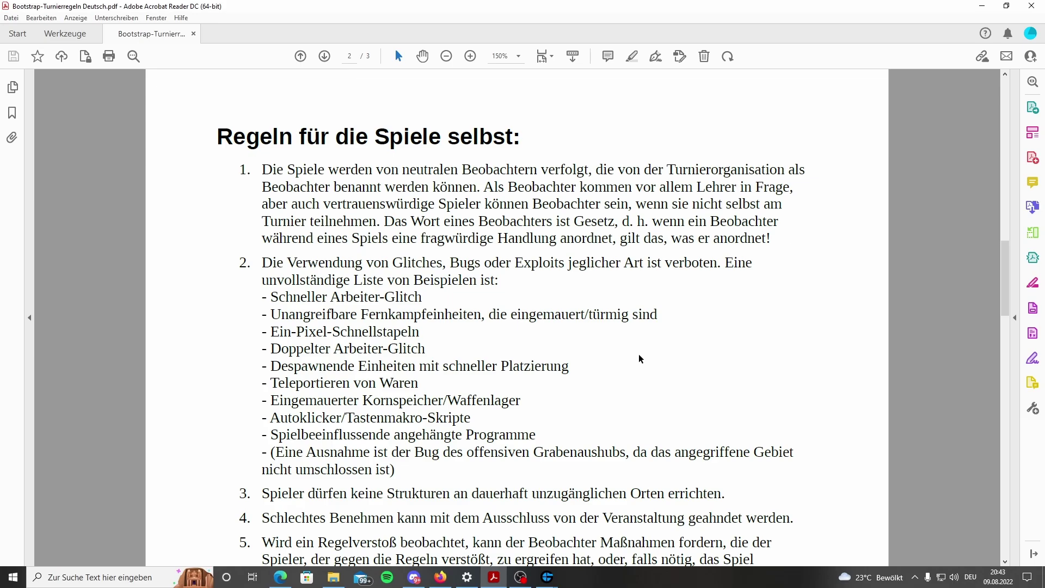
pyautogui.scroll(-1, 640, 357)
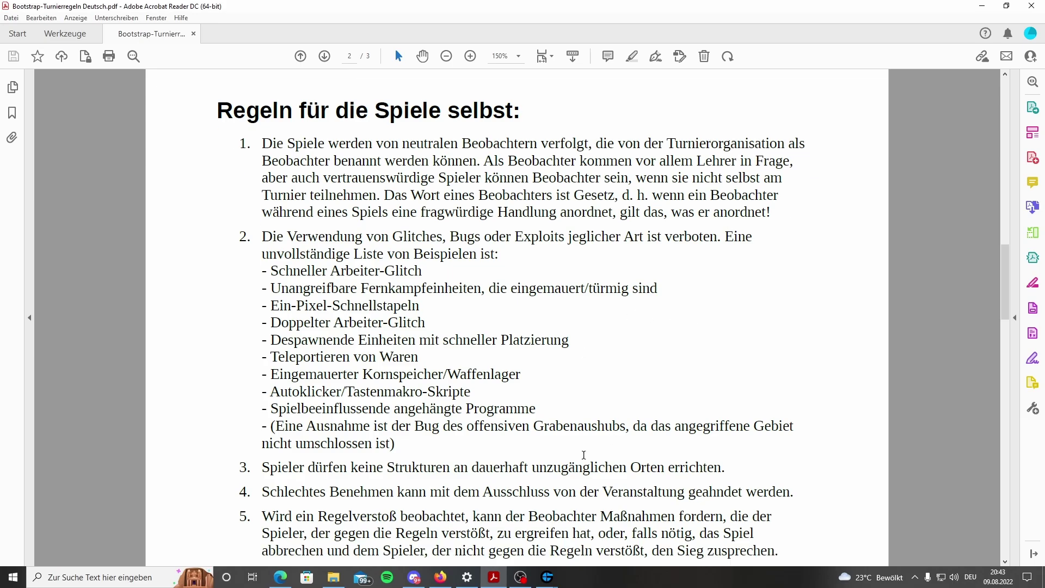
# Highlight the list of forbidden glitches in the page 2 game rules.
pyautogui.moveTo(262, 270); pyautogui.dragTo(525, 406)
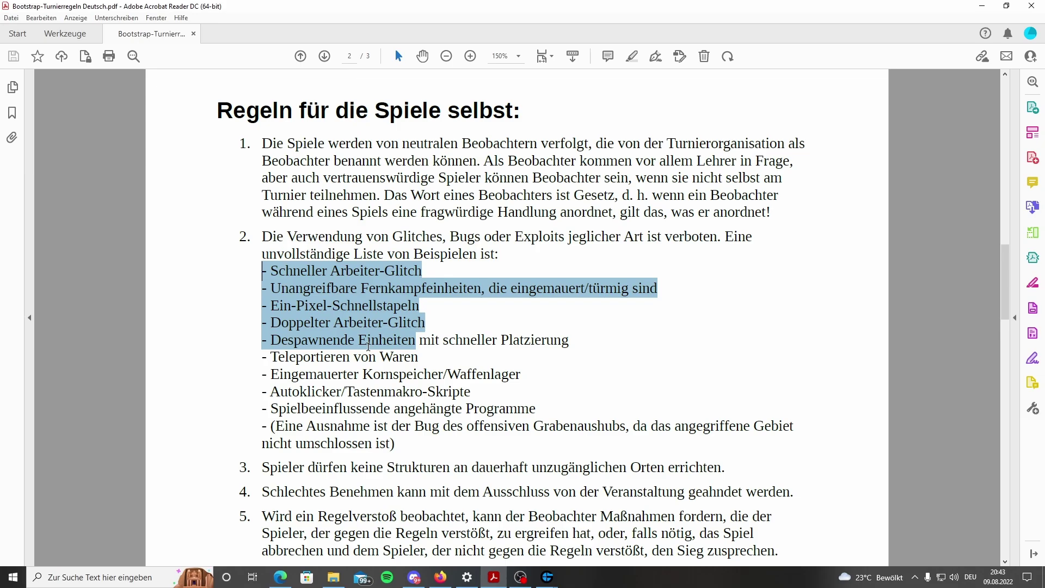
pyautogui.click(340, 409)
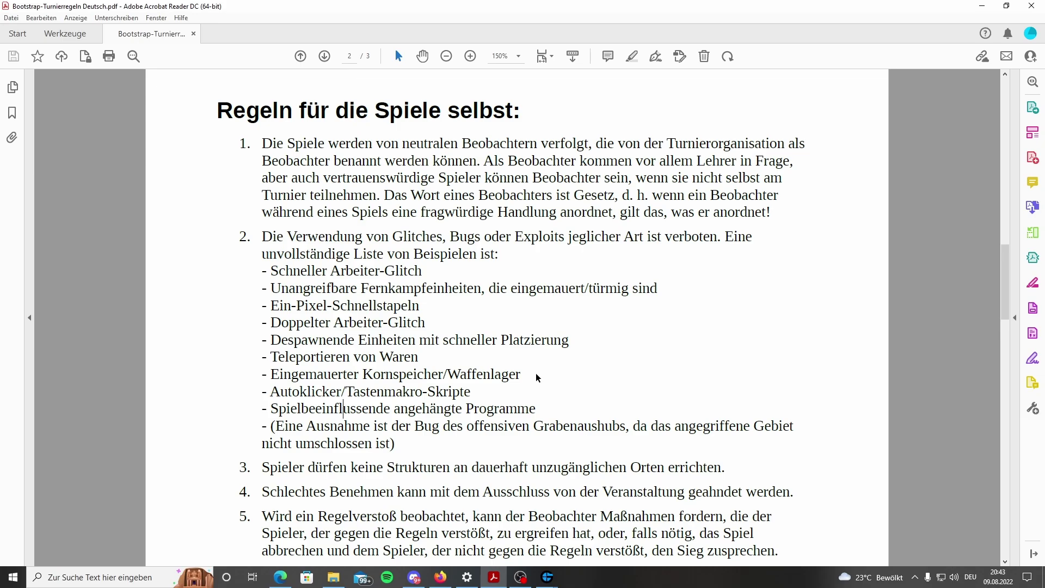
pyautogui.scroll(-2, 490, 383)
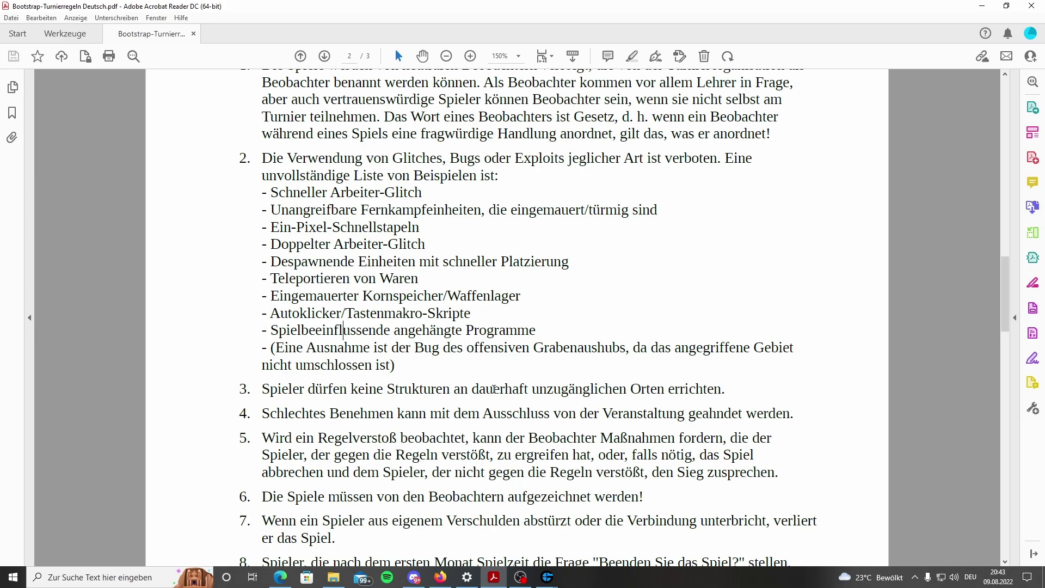
pyautogui.scroll(-2, 466, 351)
pyautogui.scroll(2, 468, 351)
pyautogui.scroll(-2, 421, 309)
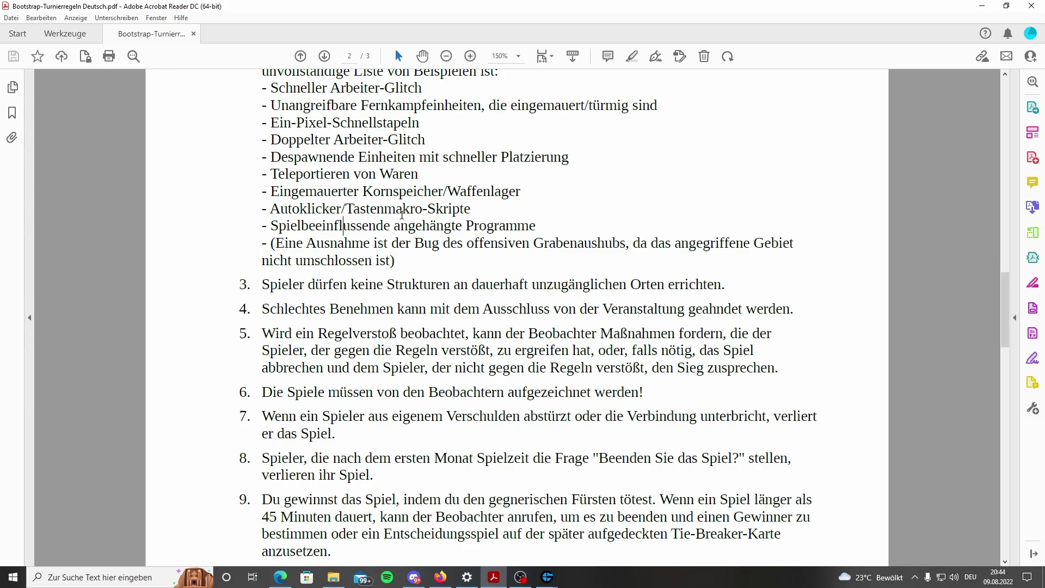
pyautogui.scroll(-1, 398, 218)
pyautogui.scroll(-1, 398, 220)
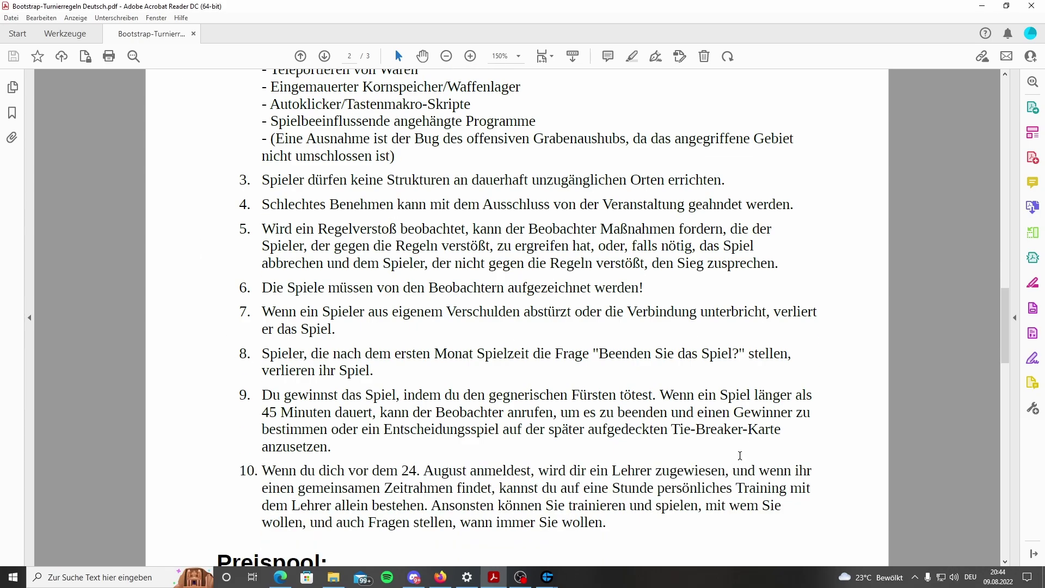
pyautogui.scroll(-1, 350, 382)
pyautogui.scroll(-1, 350, 381)
pyautogui.scroll(-1, 350, 381)
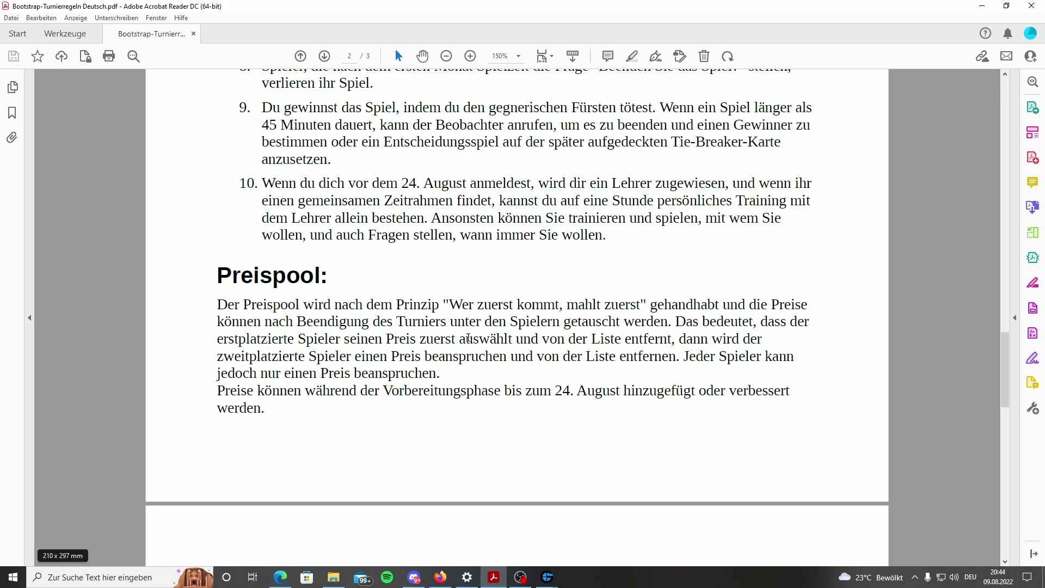
pyautogui.scroll(-1, 435, 372)
pyautogui.scroll(-1, 438, 374)
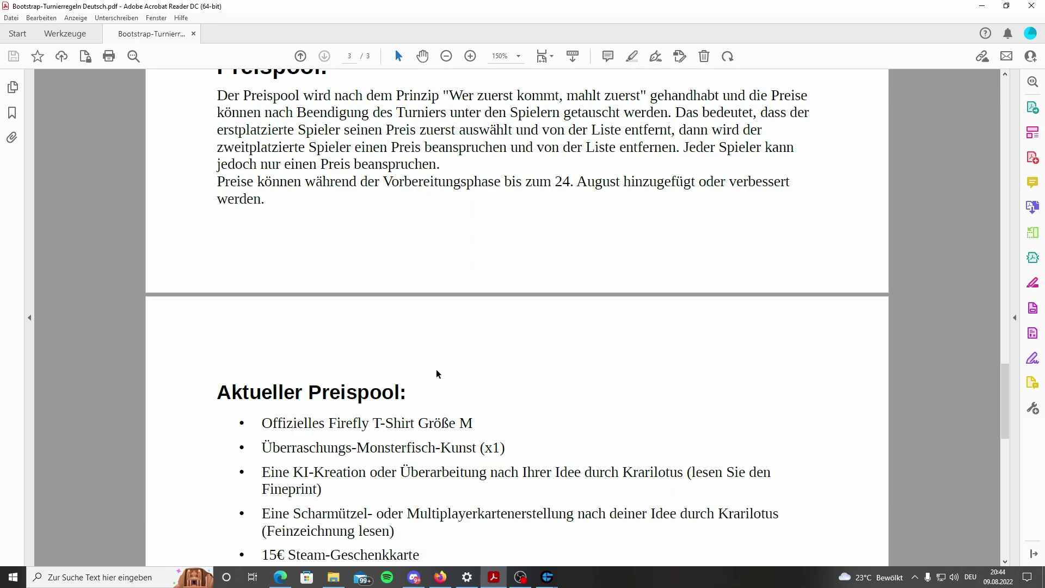
pyautogui.scroll(-1, 438, 341)
pyautogui.moveTo(420, 477)
pyautogui.mouseDown()
pyautogui.moveTo(293, 408)
pyautogui.moveTo(270, 317)
pyautogui.mouseUp()
pyautogui.click(492, 479)
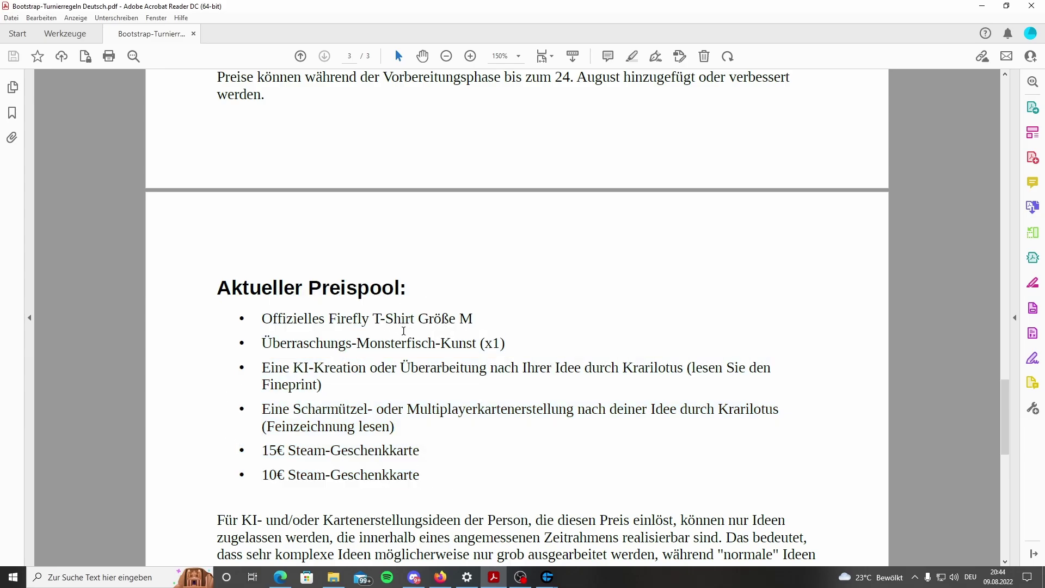
pyautogui.scroll(-3, 403, 330)
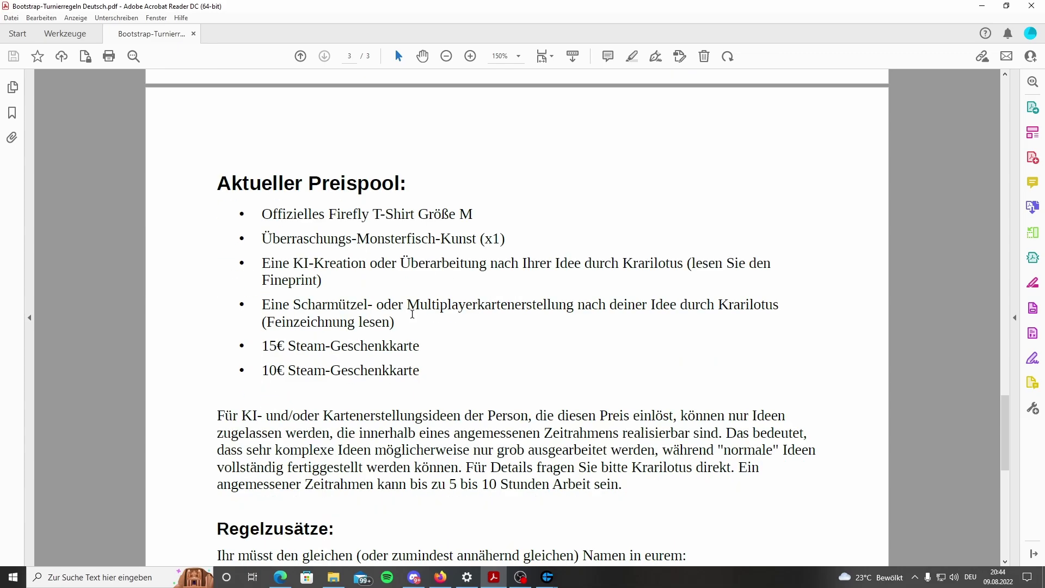
pyautogui.moveTo(272, 238); pyautogui.dragTo(476, 241)
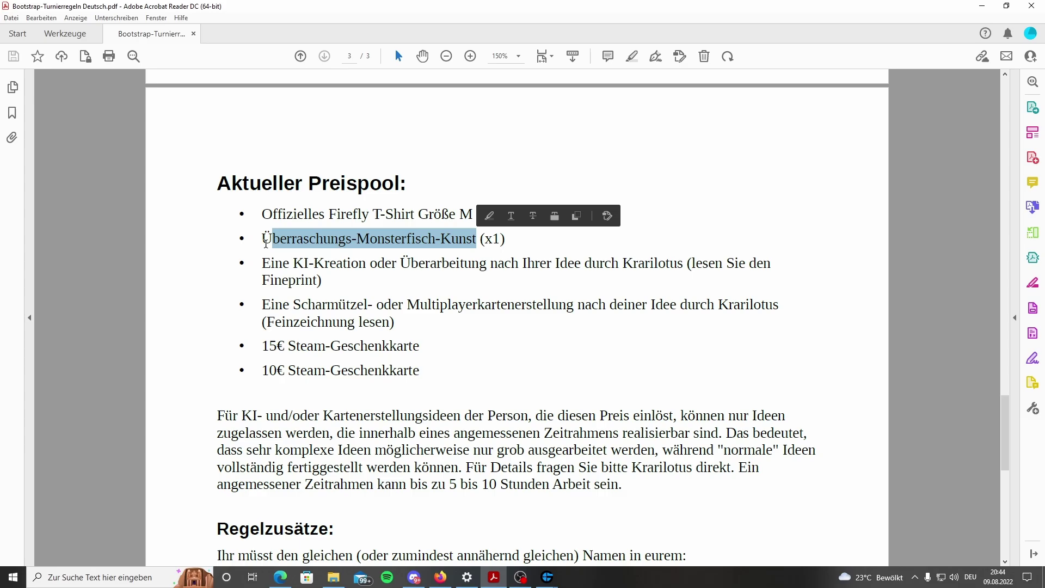
pyautogui.click(266, 242)
pyautogui.moveTo(262, 239); pyautogui.dragTo(509, 238)
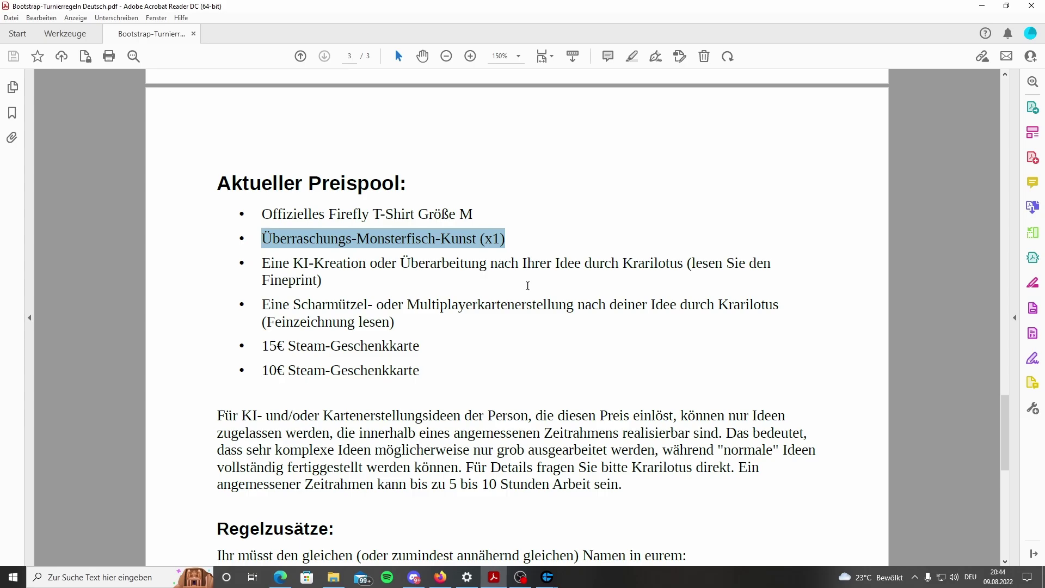
pyautogui.scroll(-1, 492, 334)
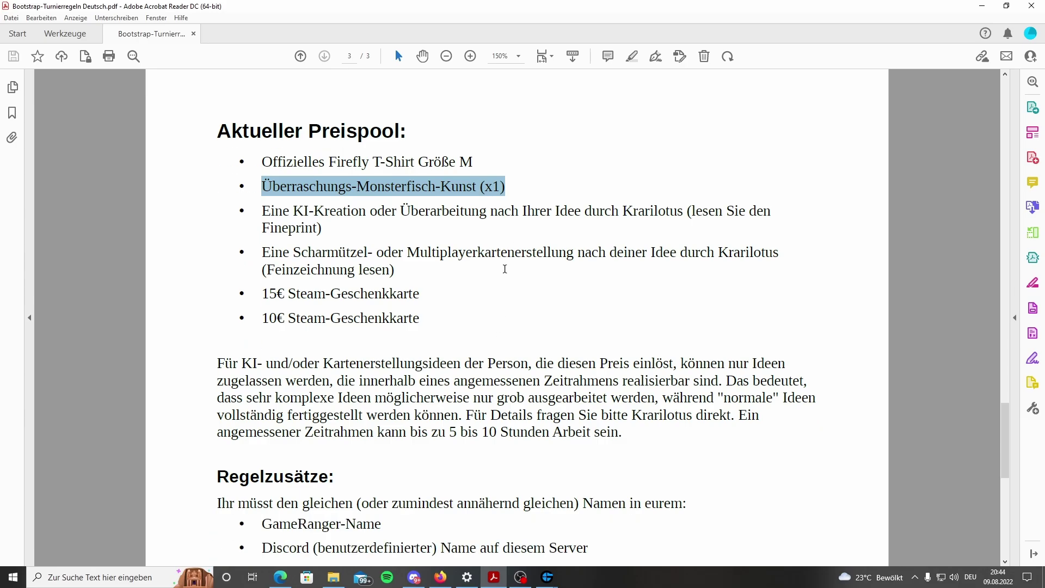
pyautogui.moveTo(504, 268); pyautogui.dragTo(501, 271)
pyautogui.scroll(-2, 451, 305)
pyautogui.scroll(-2, 450, 306)
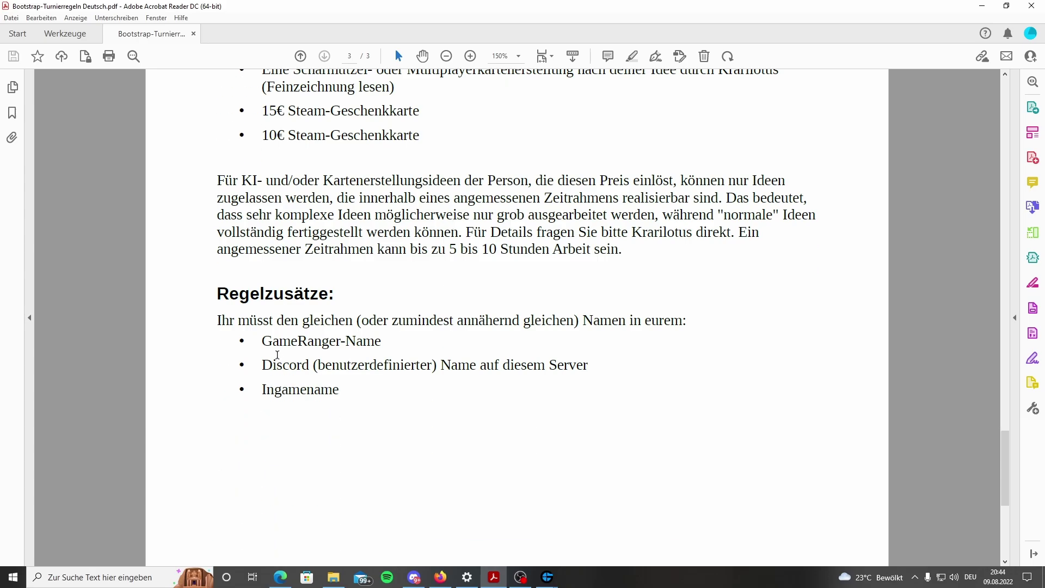
pyautogui.moveTo(337, 398); pyautogui.dragTo(218, 320)
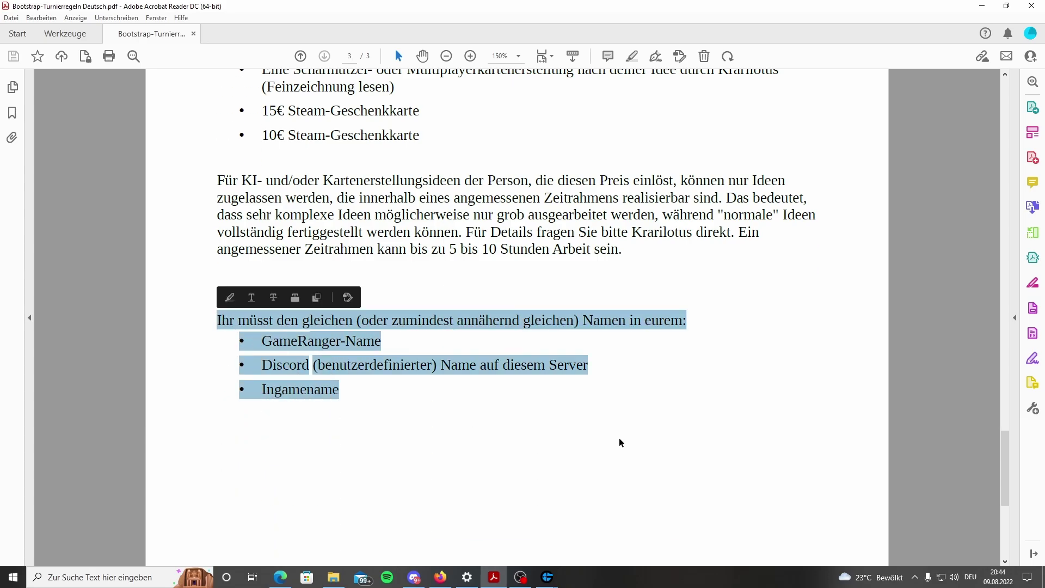
pyautogui.click(653, 431)
pyautogui.scroll(1, 653, 431)
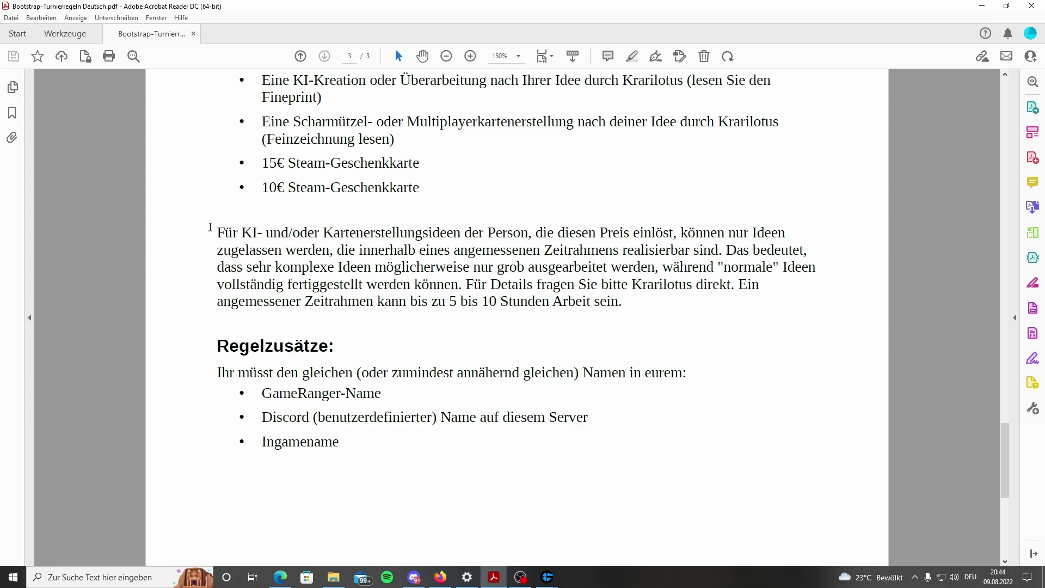
pyautogui.tripleClick(217, 231)
pyautogui.moveTo(423, 286); pyautogui.dragTo(620, 303)
pyautogui.click(771, 385)
pyautogui.scroll(3, 393, 392)
pyautogui.scroll(4, 393, 396)
pyautogui.scroll(4, 392, 396)
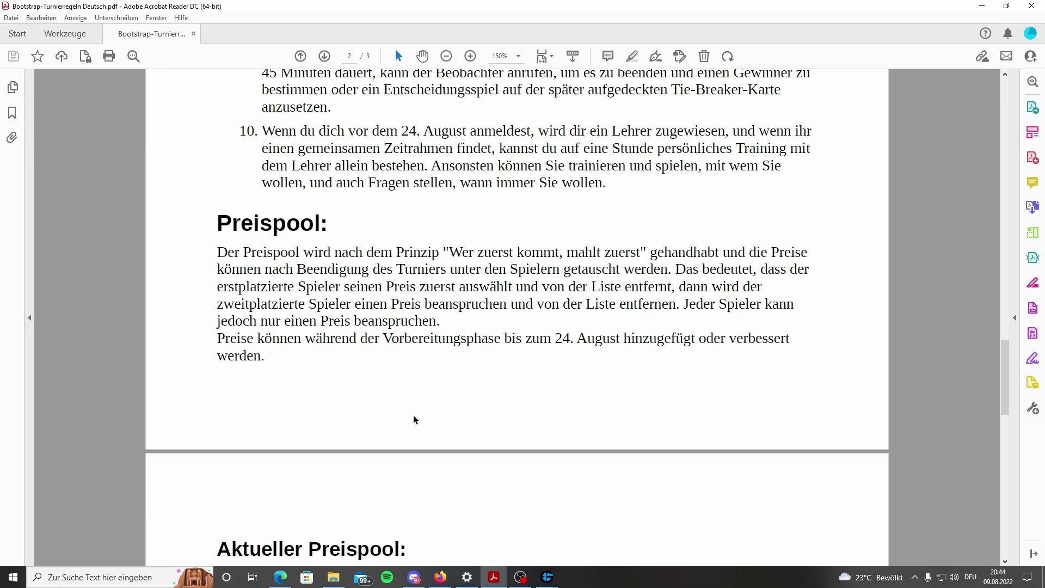
pyautogui.scroll(1, 413, 419)
# Switch back to Discord's #rules-info channel with the English tournament rules.
pyautogui.hotkey('alt', 'Tab')
pyautogui.scroll(-1, 513, 449)
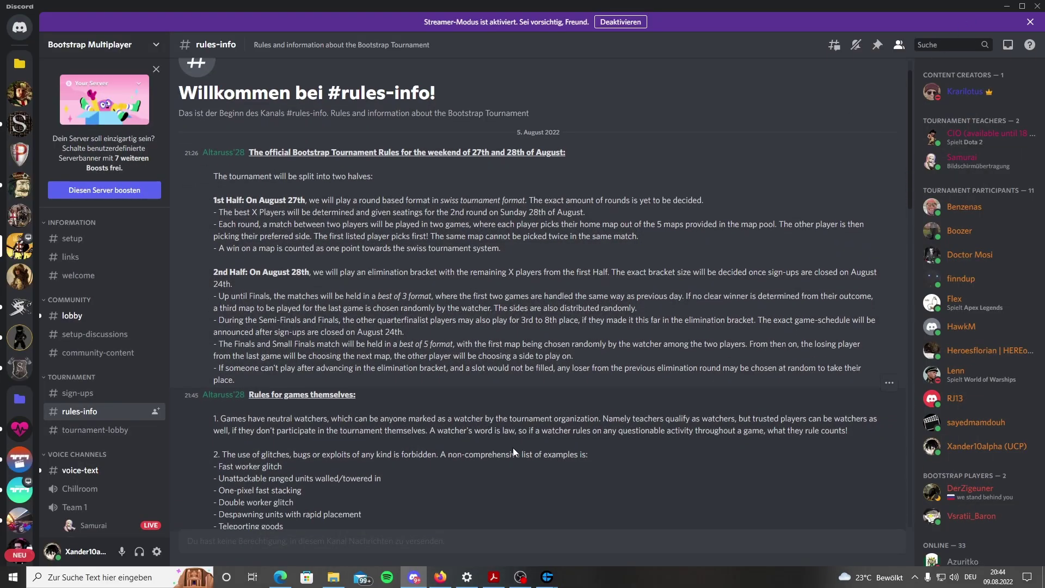